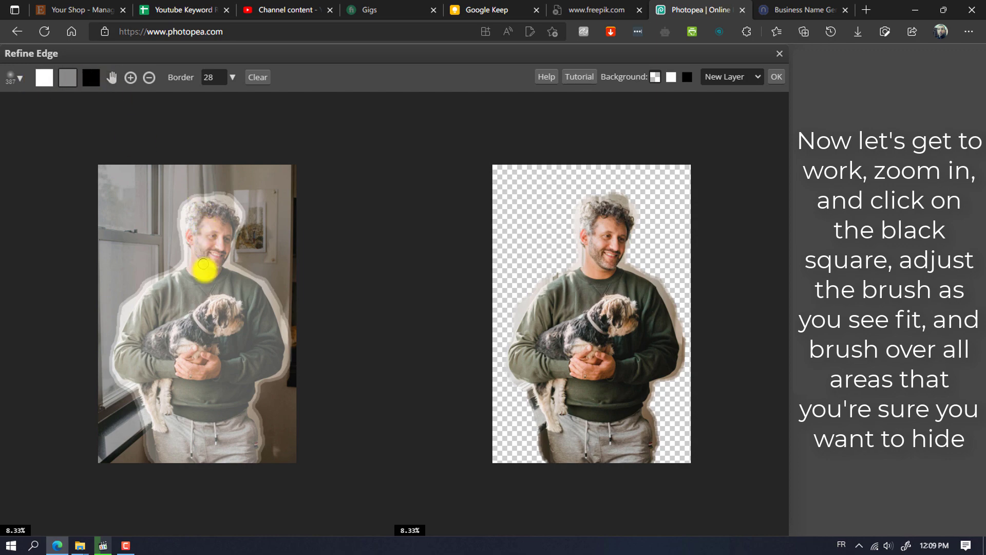
Paint with the black background brush over the backdrop beside the man's grey hair and ear
scroll(203, 265, up, 3)
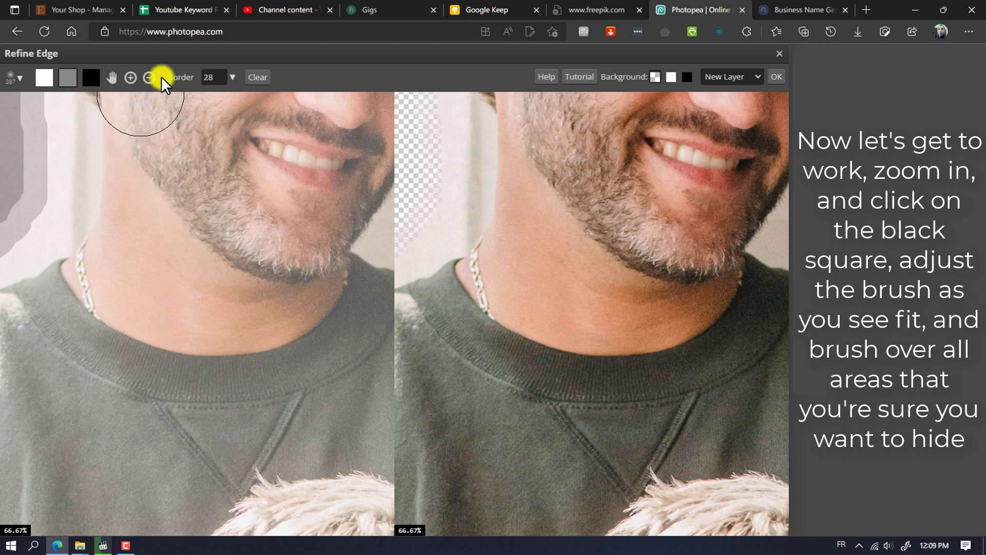
click(111, 77)
drag(130, 141, 290, 348)
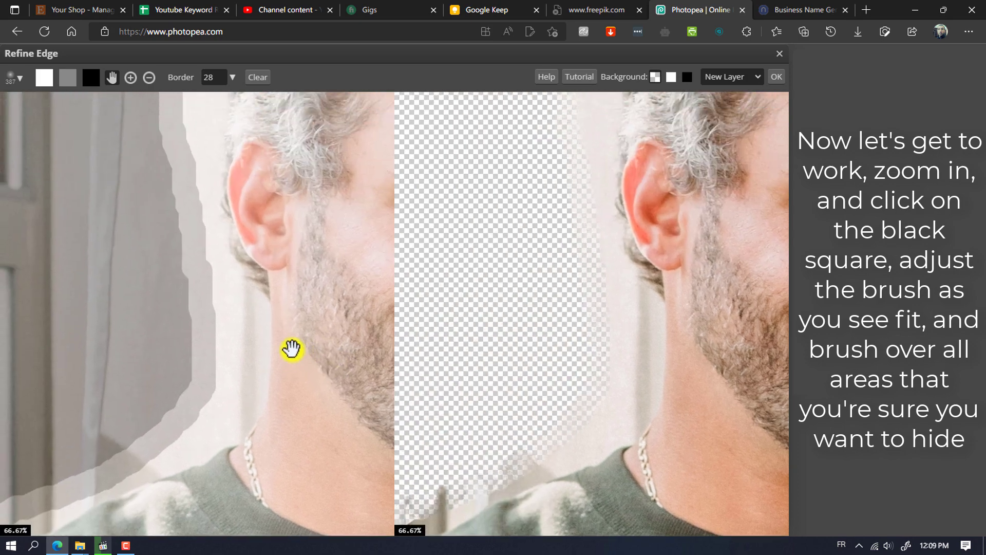
drag(286, 170, 242, 443)
mouse_move(255, 247)
mouse_down()
mouse_move(236, 319)
mouse_move(150, 303)
mouse_move(265, 243)
mouse_move(267, 232)
mouse_up()
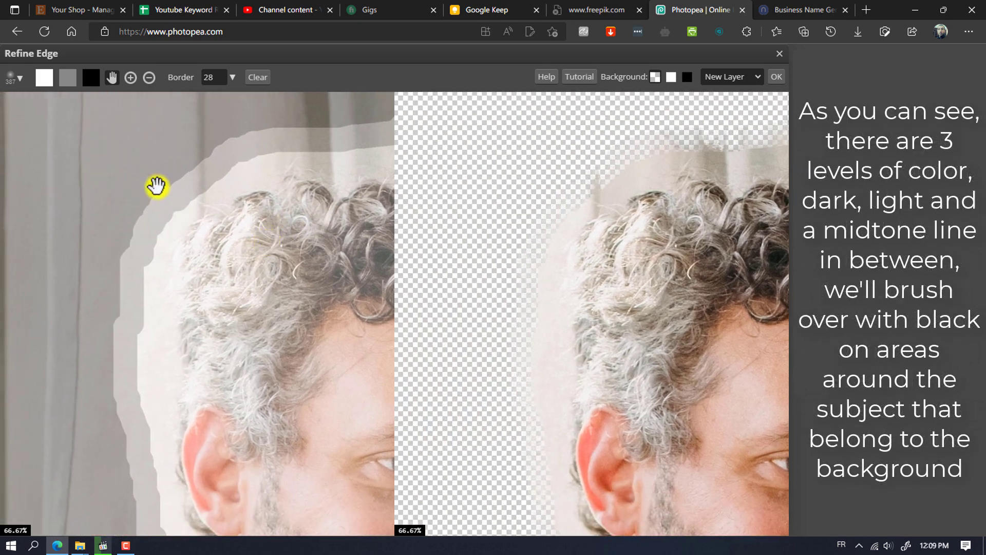
click(92, 78)
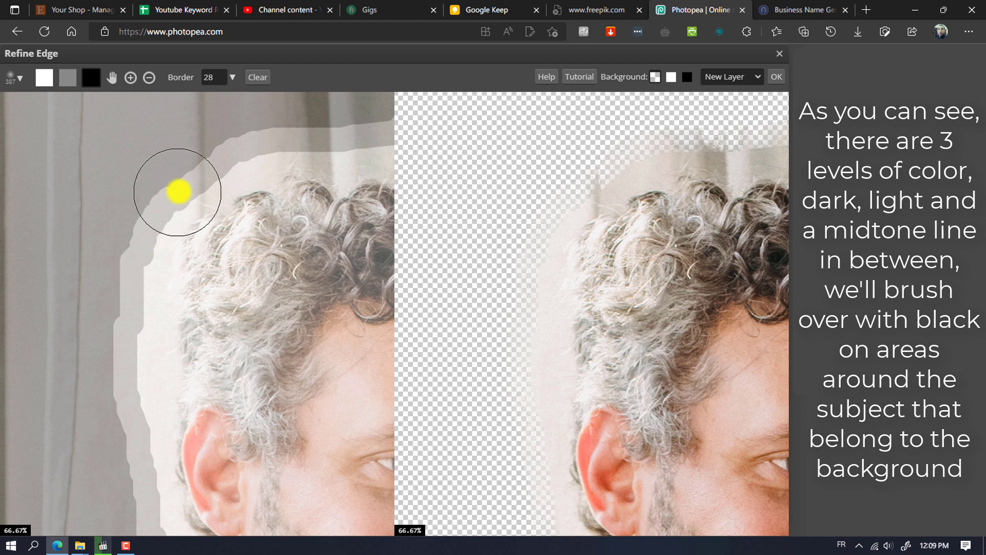
mouse_move(179, 190)
mouse_down()
mouse_move(153, 259)
mouse_move(135, 504)
mouse_up()
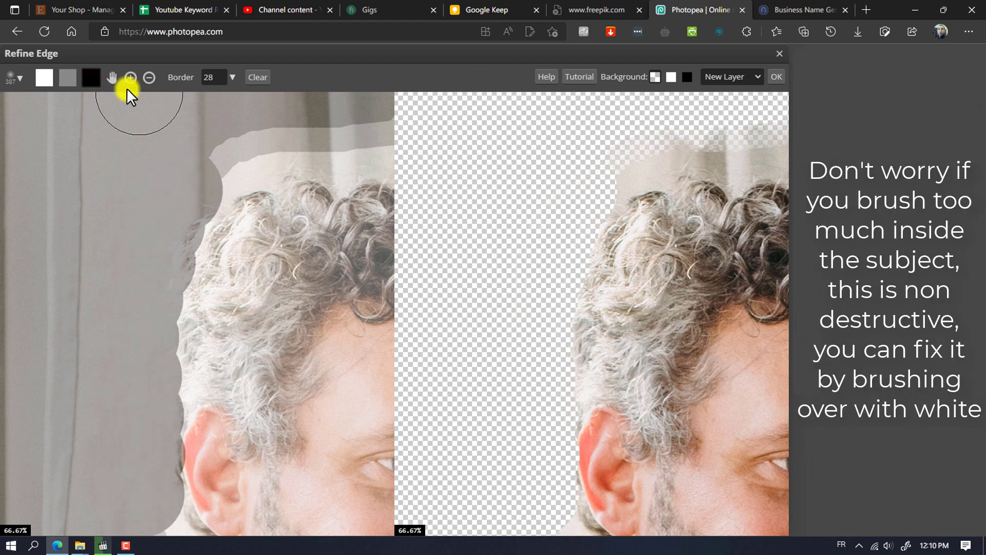
mouse_move(165, 205)
mouse_down()
mouse_move(152, 397)
mouse_move(185, 357)
mouse_move(198, 289)
mouse_move(191, 355)
mouse_move(77, 229)
mouse_up()
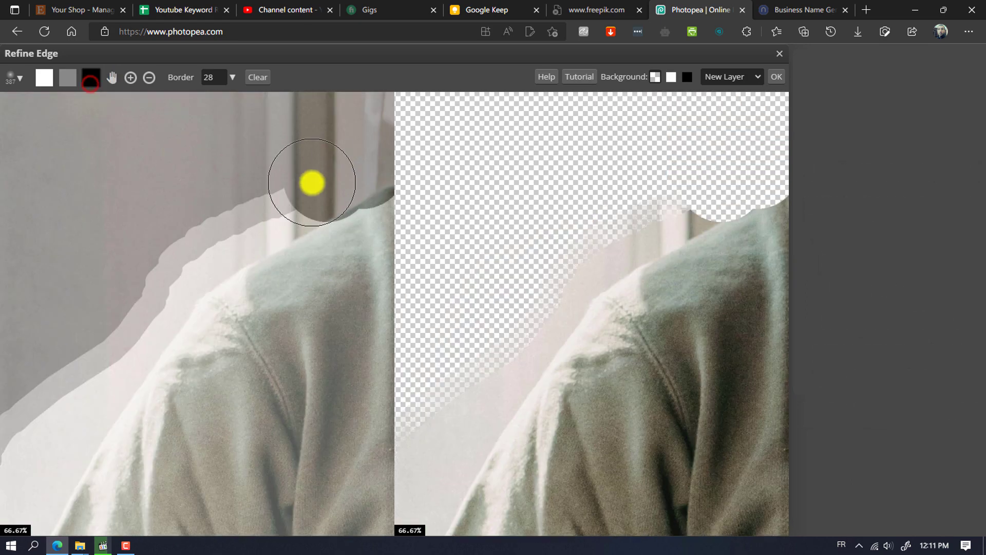
Paint black over the leftover background along the man's sunlit shoulder and sleeve
mouse_move(313, 183)
mouse_down()
mouse_move(243, 224)
mouse_move(61, 424)
mouse_move(70, 347)
mouse_up()
click(68, 77)
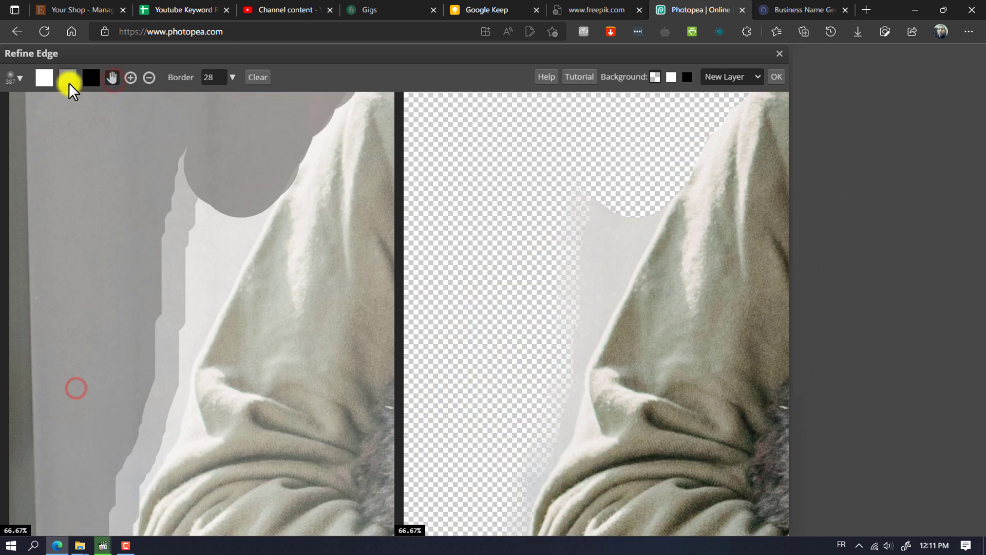
mouse_move(216, 154)
mouse_down()
mouse_move(163, 331)
mouse_move(208, 245)
mouse_move(130, 433)
mouse_move(37, 334)
mouse_up()
click(118, 73)
click(40, 122)
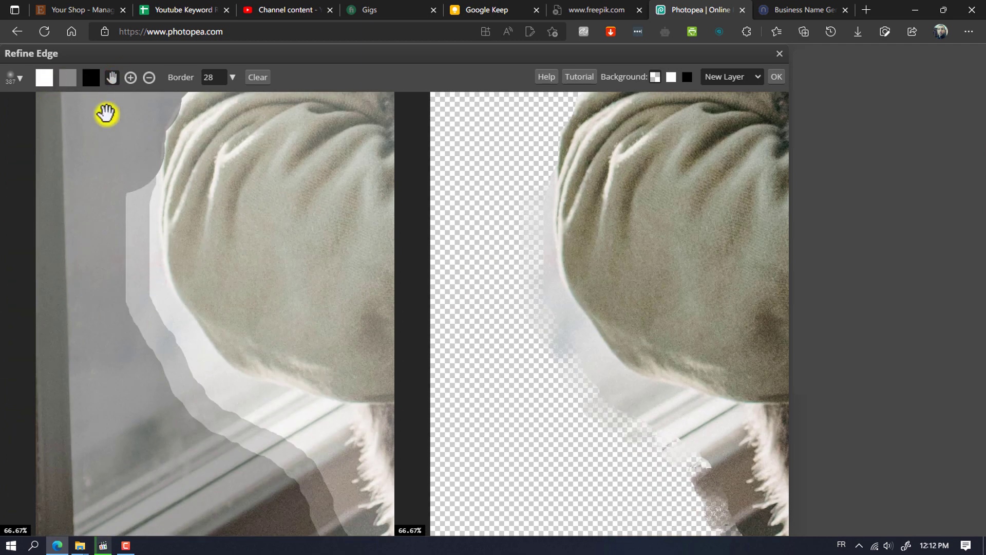
Reduce the brush size and paint black over the background around the sunlit elbow and below the forearm
click(19, 78)
drag(54, 99, 44, 98)
click(293, 73)
mouse_move(155, 141)
mouse_down()
mouse_move(164, 332)
mouse_move(151, 376)
mouse_move(270, 424)
mouse_move(202, 360)
mouse_move(285, 436)
mouse_move(333, 423)
mouse_move(336, 498)
mouse_move(302, 447)
mouse_up()
Paint black over the background beside the dog's hanging legs and the adjacent edge of the trousers
click(45, 79)
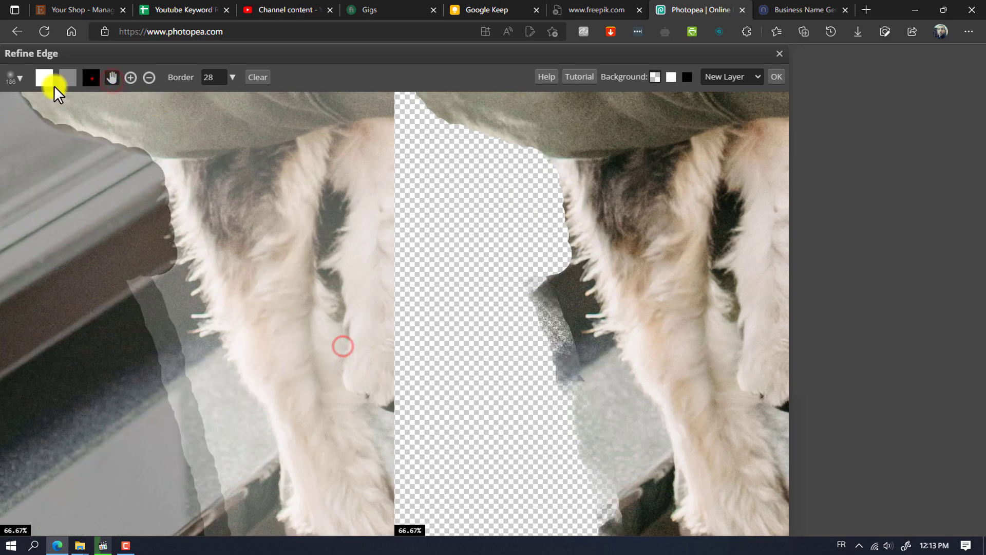
mouse_move(149, 246)
mouse_down()
mouse_move(203, 456)
mouse_move(198, 514)
mouse_up()
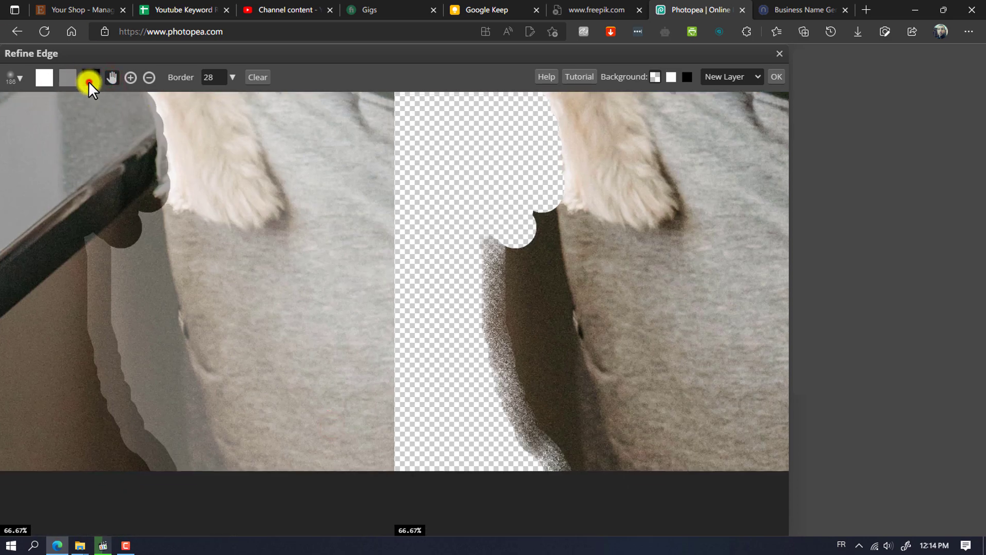
drag(106, 204, 117, 342)
Paint black over the background along the man's shaded side, from the trousers up past the elbow and sleeve to the shoulder
mouse_move(262, 502)
mouse_down()
mouse_move(280, 124)
mouse_move(259, 150)
mouse_up()
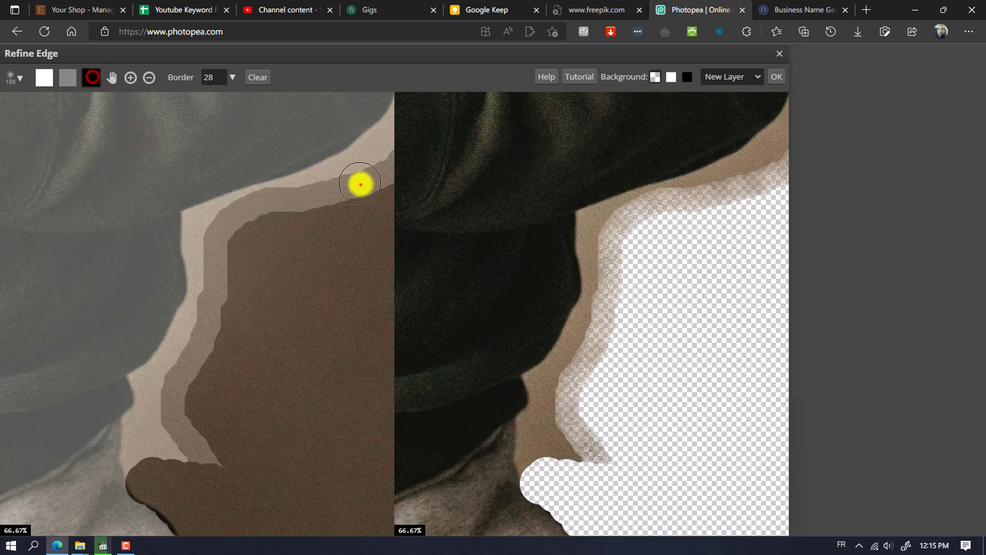
mouse_move(362, 182)
mouse_down()
mouse_move(230, 233)
mouse_move(137, 449)
mouse_move(334, 243)
mouse_up()
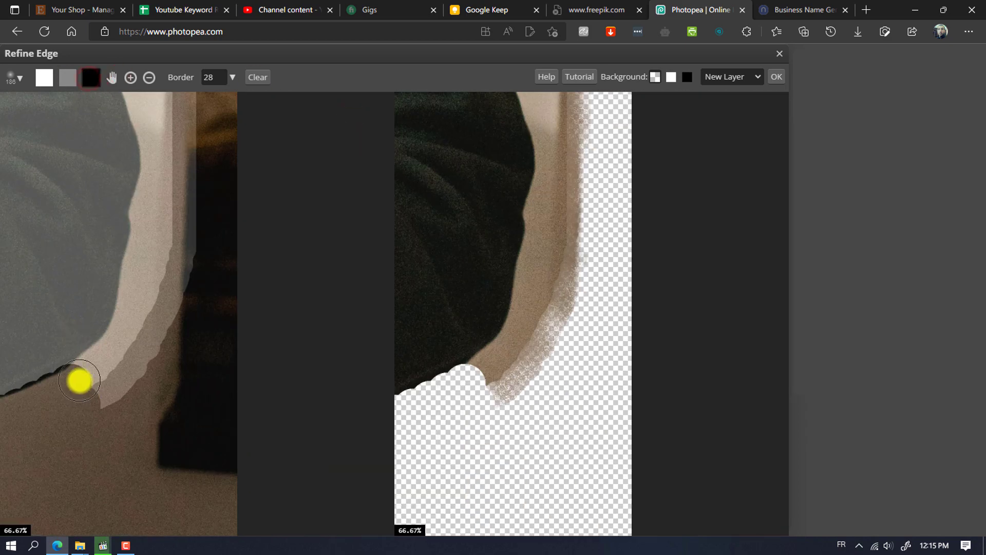
drag(82, 381, 170, 174)
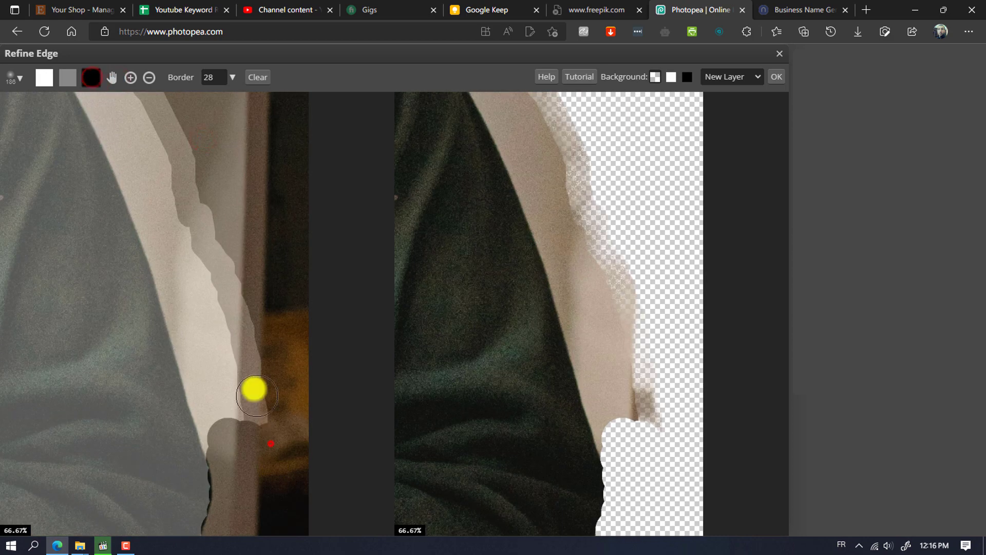
mouse_move(255, 390)
mouse_down()
mouse_move(235, 488)
mouse_move(264, 300)
mouse_move(67, 92)
mouse_up()
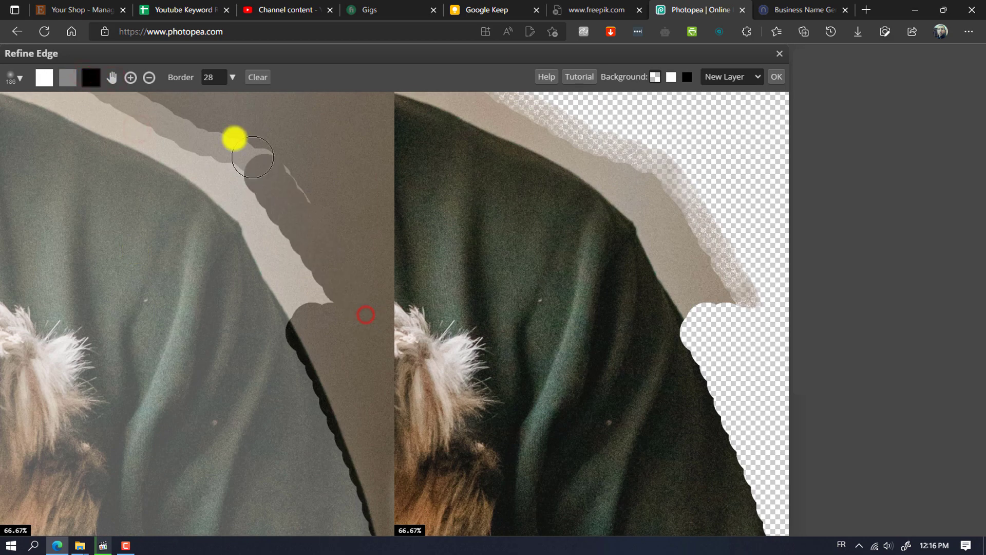
mouse_move(233, 139)
mouse_down()
mouse_move(310, 319)
mouse_move(236, 195)
mouse_move(272, 240)
mouse_up()
Paint black over the background around the dark curls and across the crown of the man's hair
mouse_move(241, 115)
mouse_down()
mouse_move(209, 220)
mouse_move(238, 398)
mouse_move(149, 390)
mouse_move(181, 407)
mouse_up()
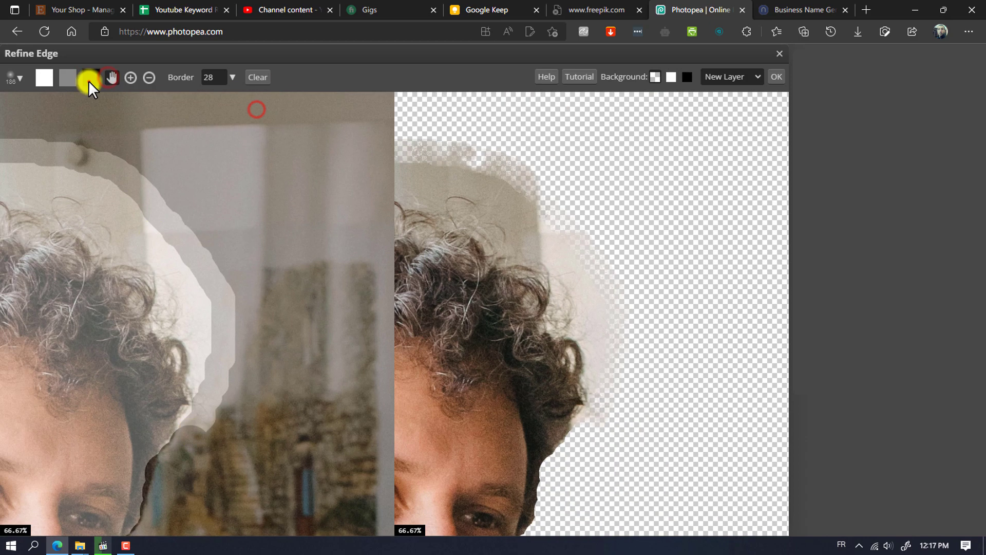
mouse_move(177, 450)
mouse_down()
mouse_move(161, 330)
mouse_move(178, 275)
mouse_move(150, 222)
mouse_move(158, 209)
mouse_up()
drag(159, 209, 144, 200)
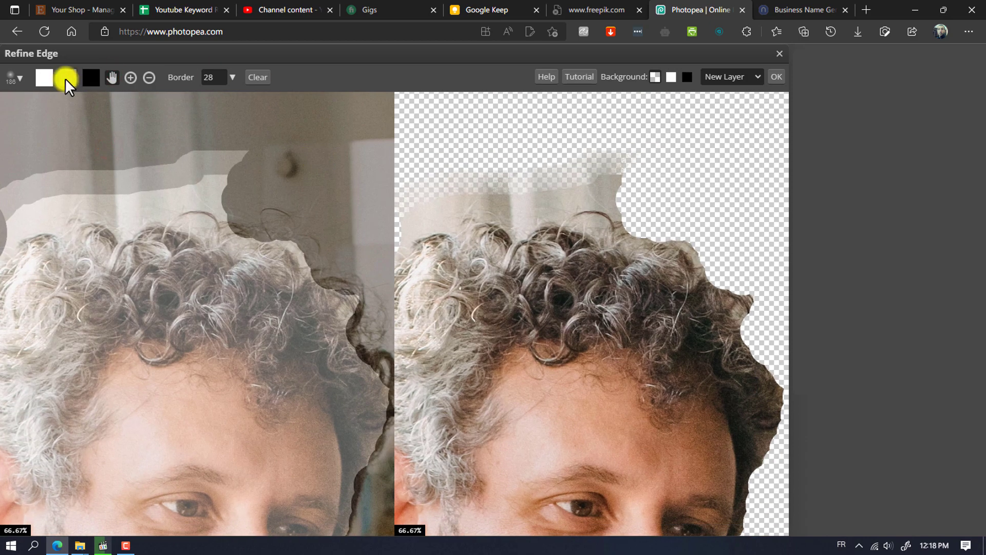
mouse_move(252, 154)
mouse_down()
mouse_move(30, 234)
mouse_move(269, 226)
mouse_move(249, 181)
mouse_move(107, 182)
mouse_move(136, 264)
mouse_move(175, 242)
mouse_move(254, 237)
mouse_up()
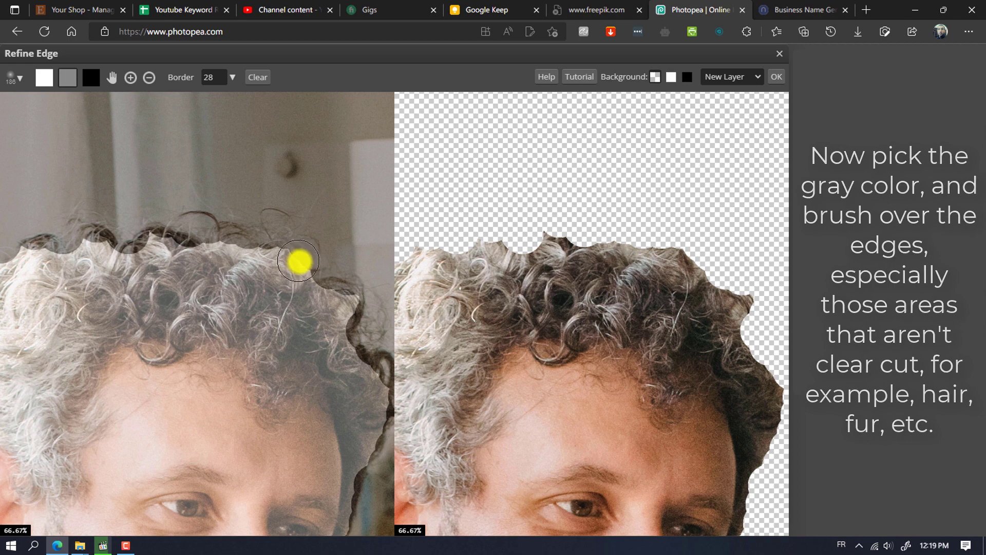
Brush gray over the hair edge along the crown and the dark curly side to recover fine strands
drag(300, 261, 299, 262)
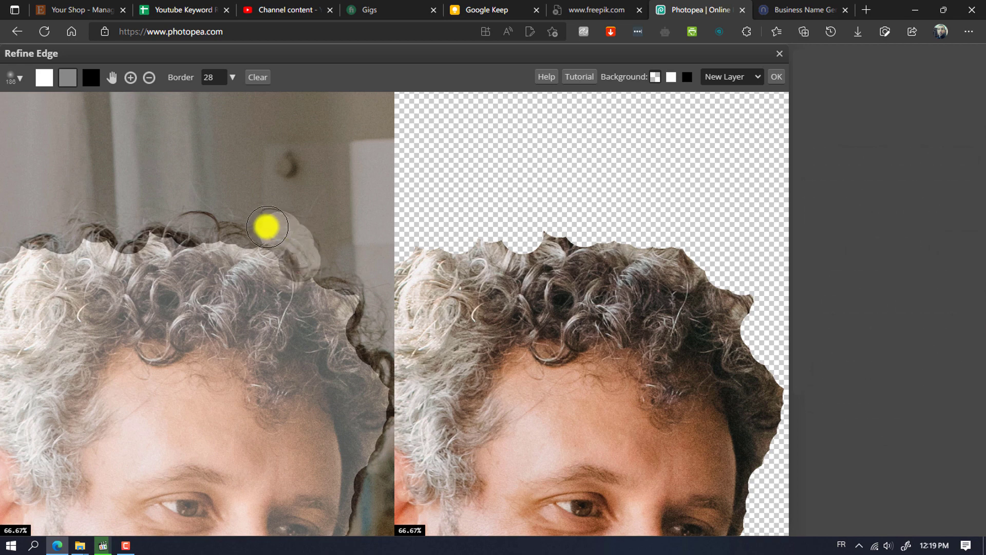
mouse_move(267, 227)
mouse_down()
mouse_move(366, 305)
mouse_move(383, 386)
mouse_move(377, 421)
mouse_up()
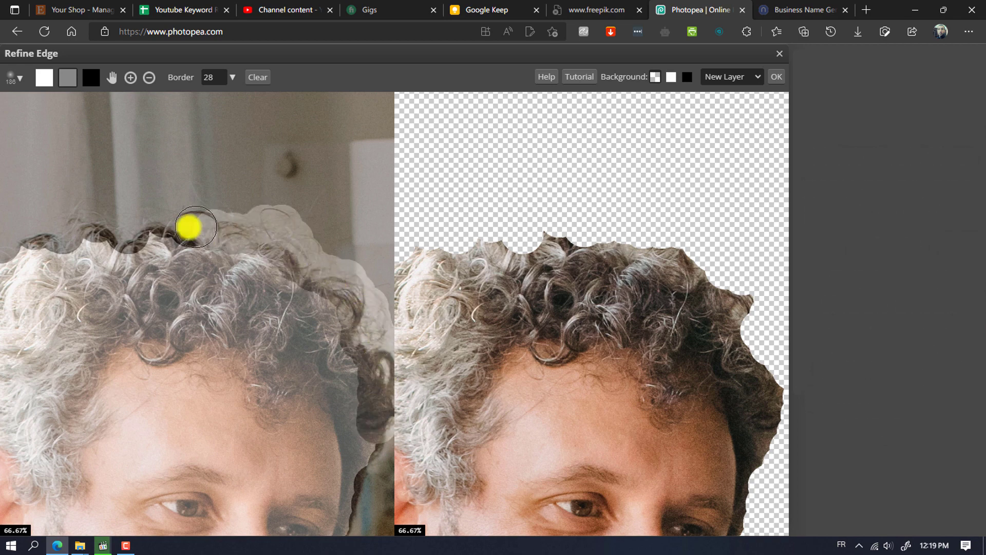
mouse_move(188, 227)
mouse_down()
mouse_move(92, 231)
mouse_move(9, 265)
mouse_up()
Brush gray along the grey-haired side of the head, past the ear, and down the neck to the shirt's shoulder
click(112, 77)
drag(113, 231, 314, 184)
click(67, 78)
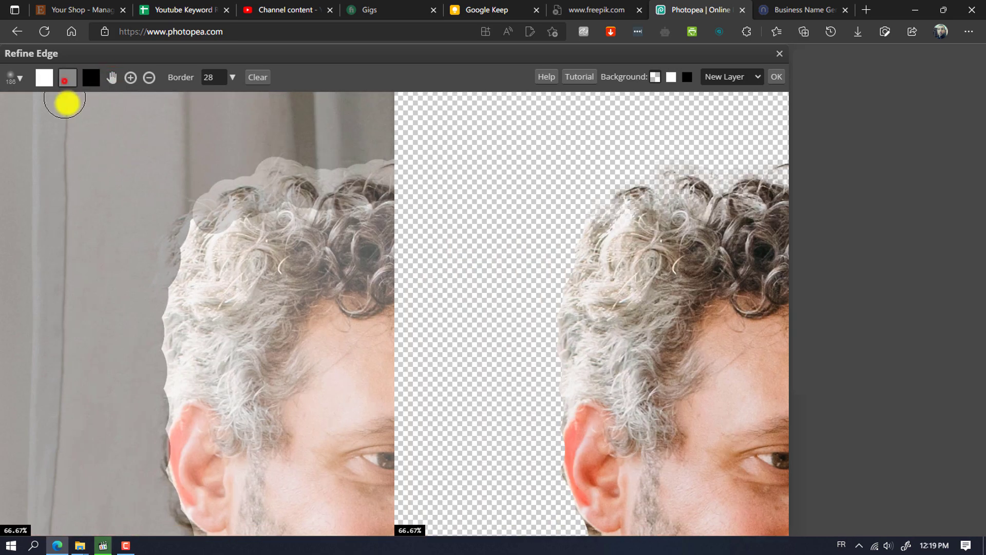
mouse_move(194, 206)
mouse_down()
mouse_move(156, 339)
mouse_move(198, 530)
mouse_up()
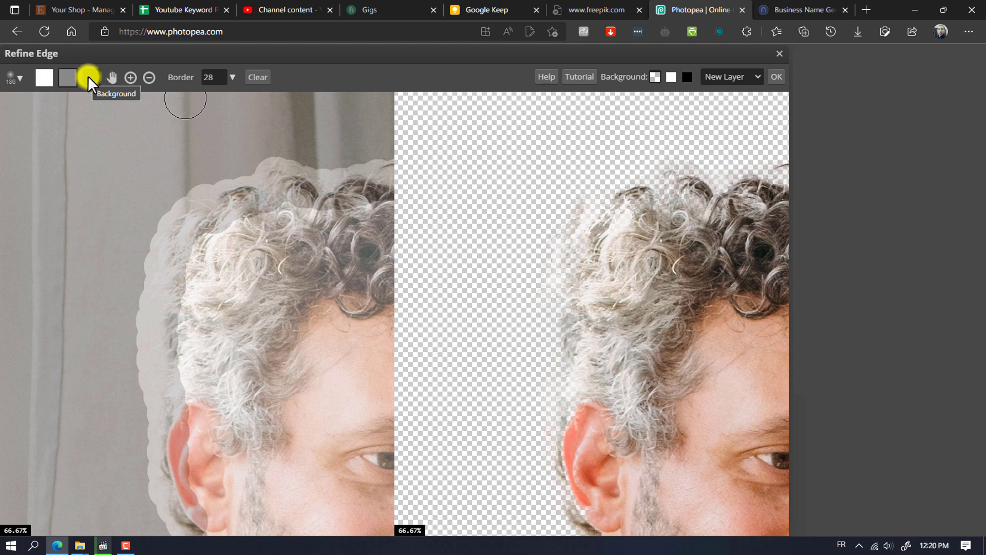
drag(271, 377, 174, 123)
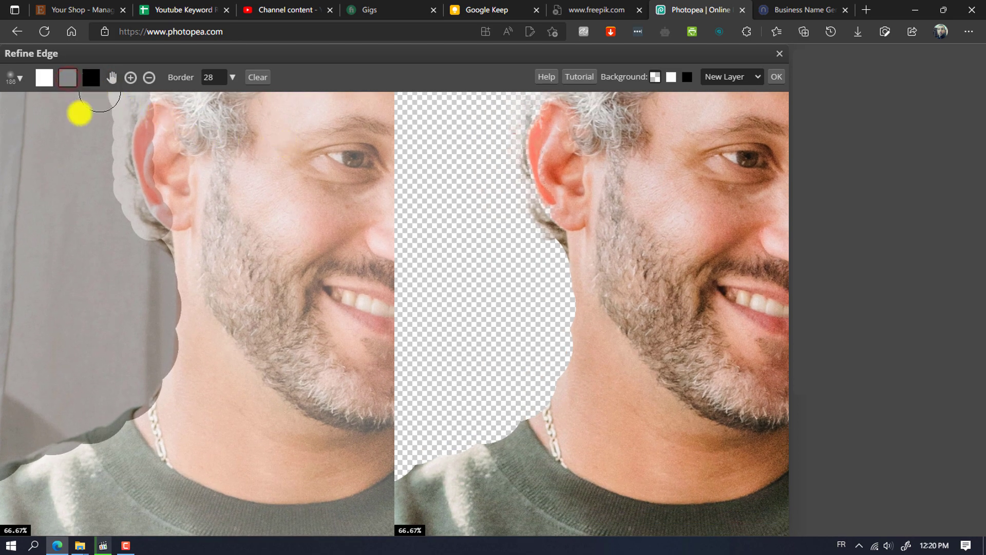
mouse_move(150, 208)
mouse_down()
mouse_move(166, 250)
mouse_move(152, 381)
mouse_move(11, 460)
mouse_move(142, 403)
mouse_up()
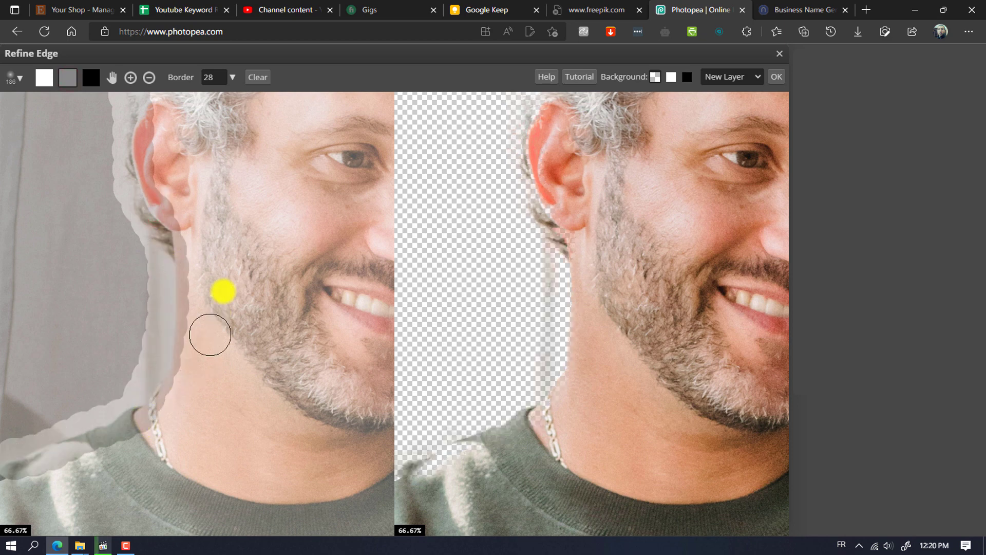
Brush white over the ear and along the neck and shirt shoulder to restore their transparent parts
click(44, 77)
drag(187, 183, 190, 161)
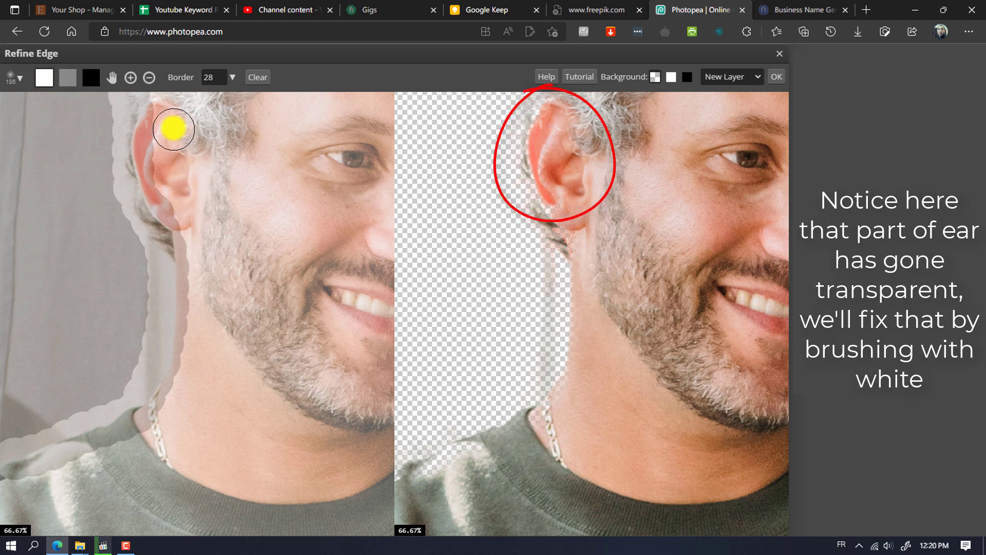
mouse_move(173, 129)
mouse_down()
mouse_move(161, 115)
mouse_move(160, 191)
mouse_move(194, 254)
mouse_move(193, 368)
mouse_move(137, 431)
mouse_move(9, 493)
mouse_up()
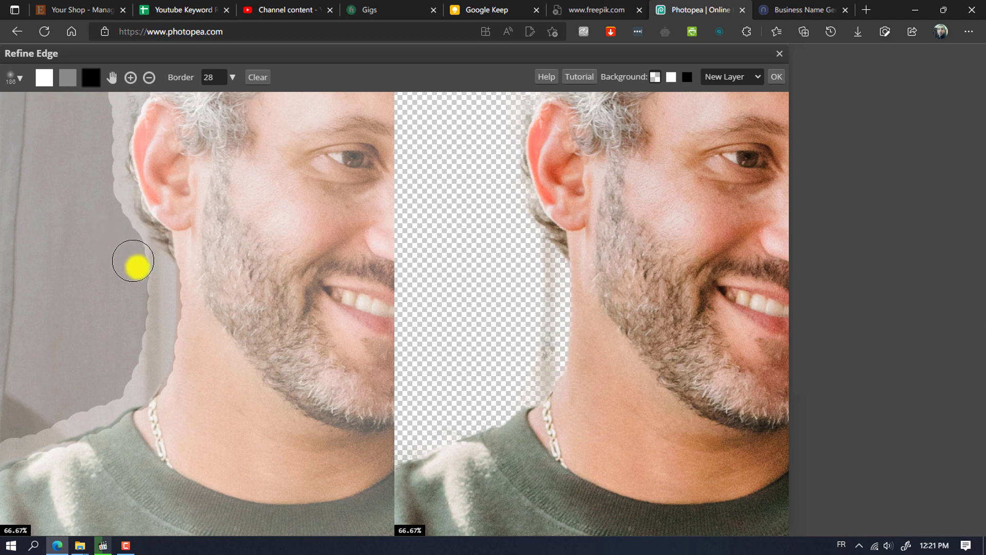
Brush black over the background remnants beside the neck and just outside the grey hair
mouse_move(136, 266)
mouse_down()
mouse_move(141, 288)
mouse_move(44, 418)
mouse_move(156, 288)
mouse_up()
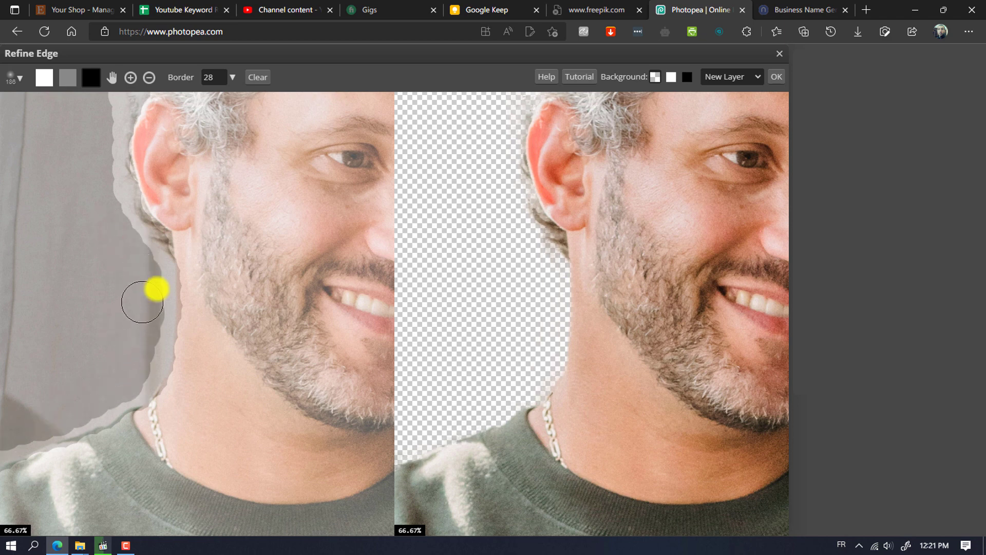
click(111, 77)
drag(171, 121, 222, 332)
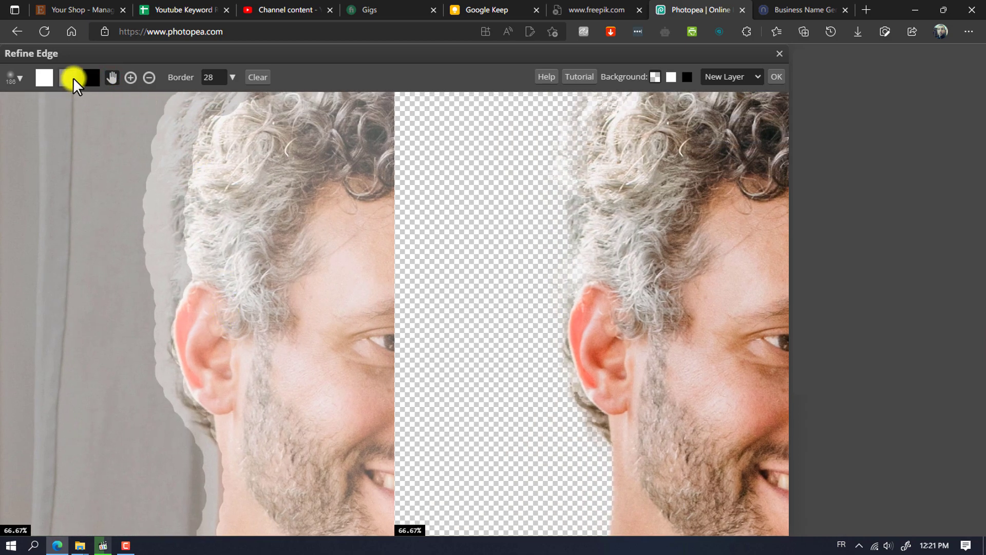
mouse_move(140, 128)
mouse_down()
mouse_move(128, 172)
mouse_move(176, 455)
mouse_up()
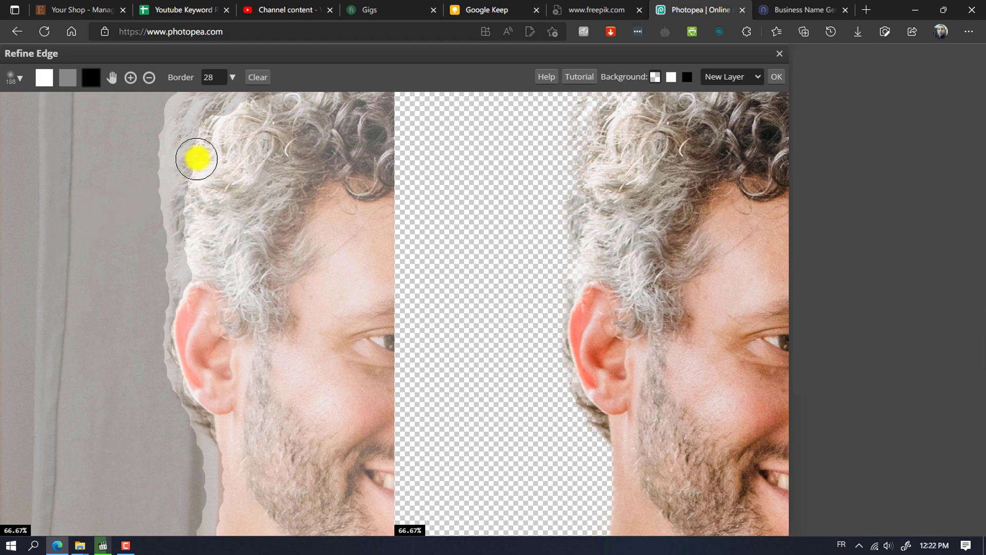
Brush white over the inner dark curls on the shaded side of the head to make them solid
click(112, 78)
drag(244, 115, 37, 206)
drag(234, 252, 158, 262)
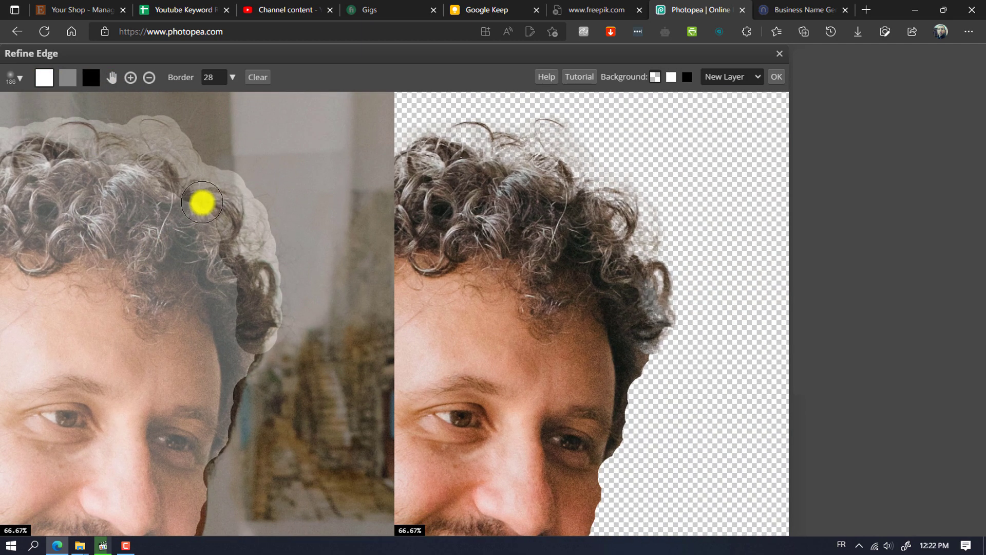
mouse_move(206, 210)
mouse_down()
mouse_move(249, 306)
mouse_move(239, 307)
mouse_up()
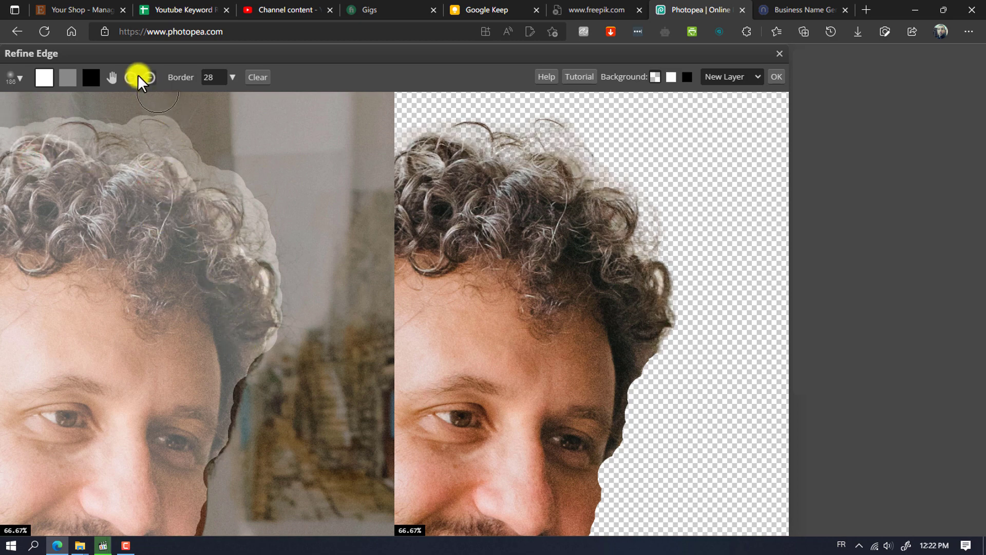
Brush white over the inner hair across the crown and down the grey-haired side to the ear
drag(105, 135, 300, 132)
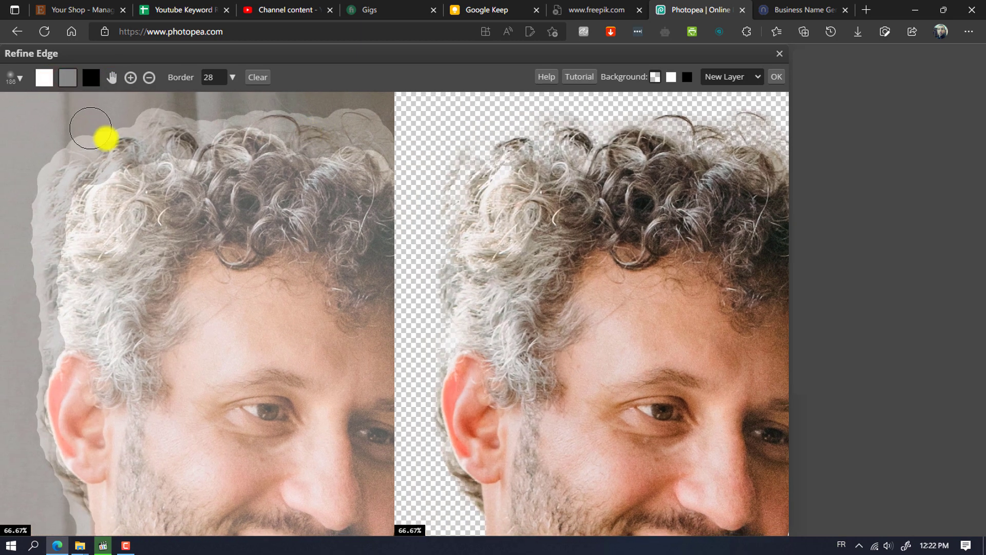
click(45, 85)
mouse_move(62, 104)
mouse_down()
mouse_move(221, 165)
mouse_move(176, 146)
mouse_move(116, 163)
mouse_move(70, 219)
mouse_move(68, 377)
mouse_up()
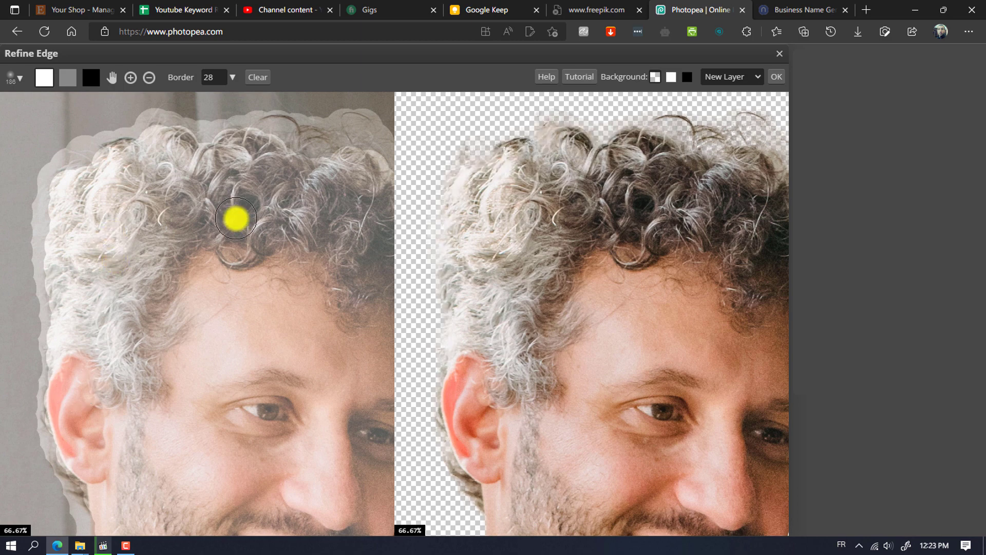
Reduce the brush size to 161 and brush gray along the edge of the sunlit shoulder
scroll(170, 261, down, 10)
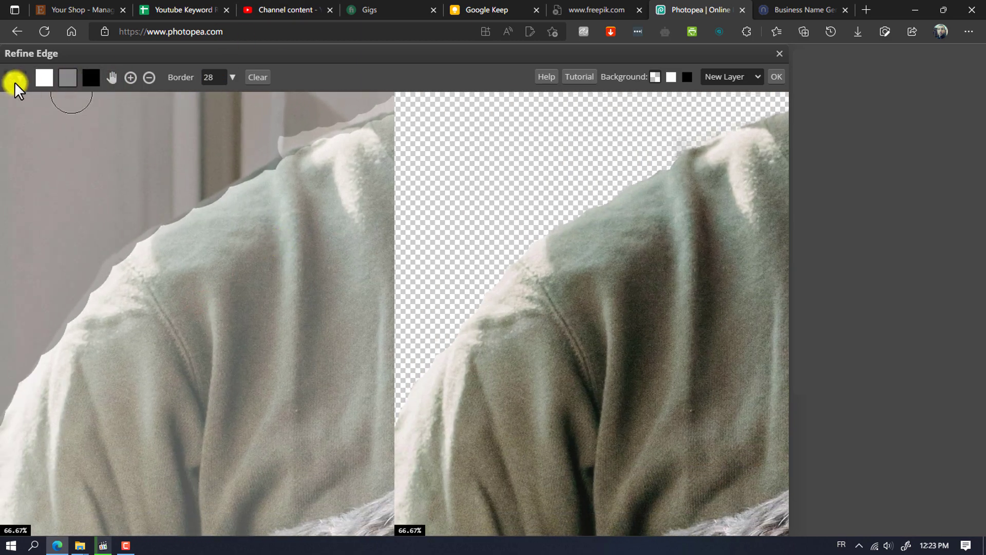
click(14, 82)
drag(154, 111, 121, 112)
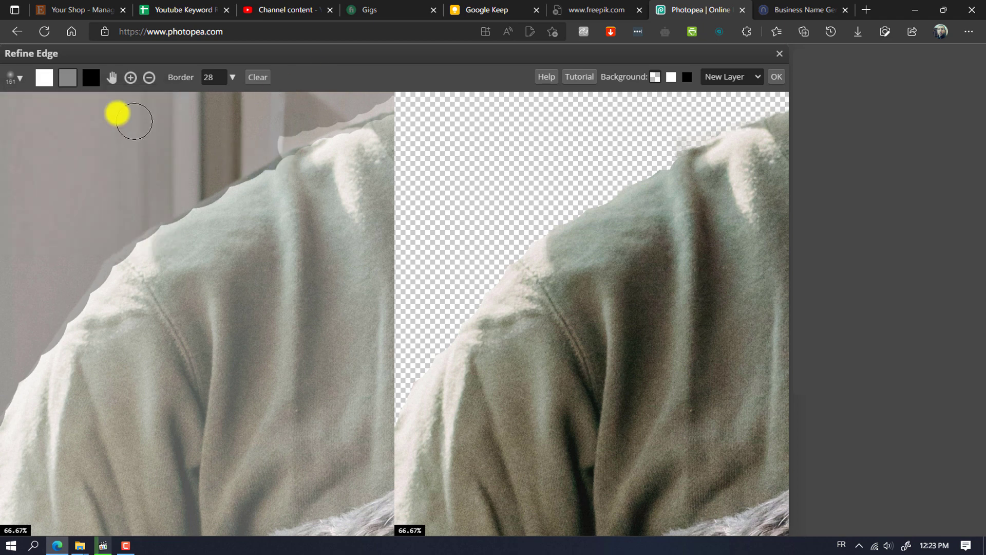
mouse_move(303, 129)
mouse_down()
mouse_move(83, 293)
mouse_move(11, 397)
mouse_up()
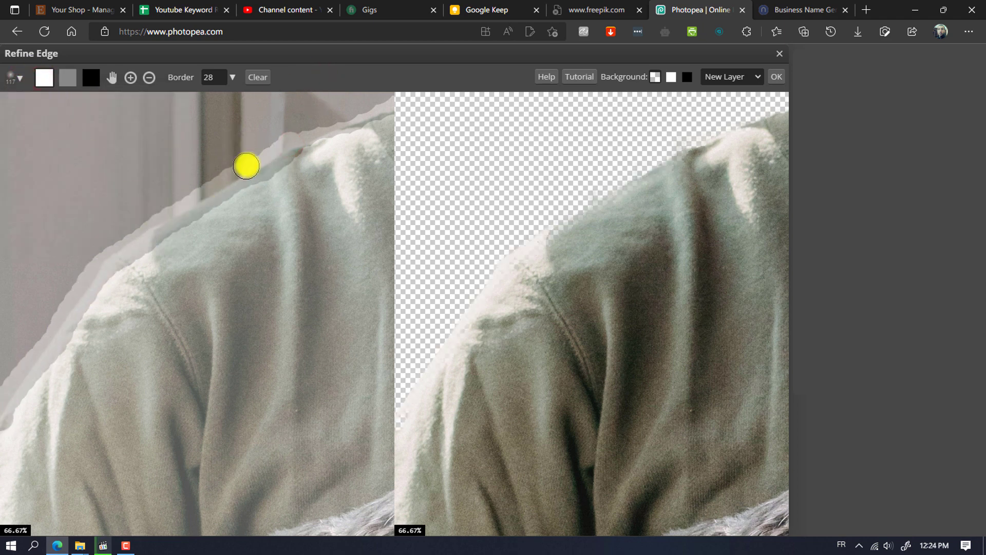
Brush white along the inner edge of the sunlit shoulder and black over the background just outside it
mouse_move(304, 162)
mouse_down()
mouse_move(114, 278)
mouse_move(46, 375)
mouse_up()
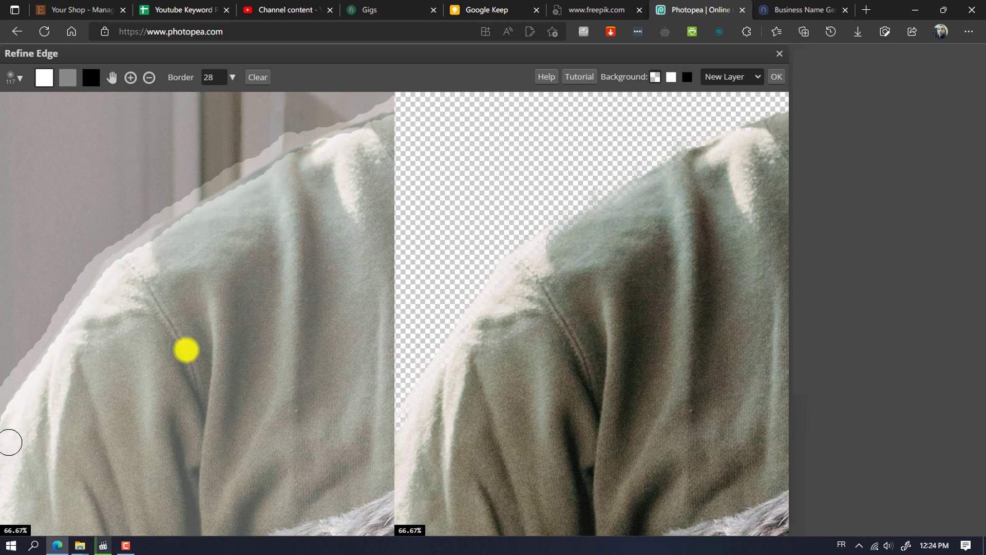
mouse_move(337, 103)
mouse_down()
mouse_move(171, 200)
mouse_move(202, 176)
mouse_move(357, 193)
mouse_move(76, 276)
mouse_move(176, 188)
mouse_up()
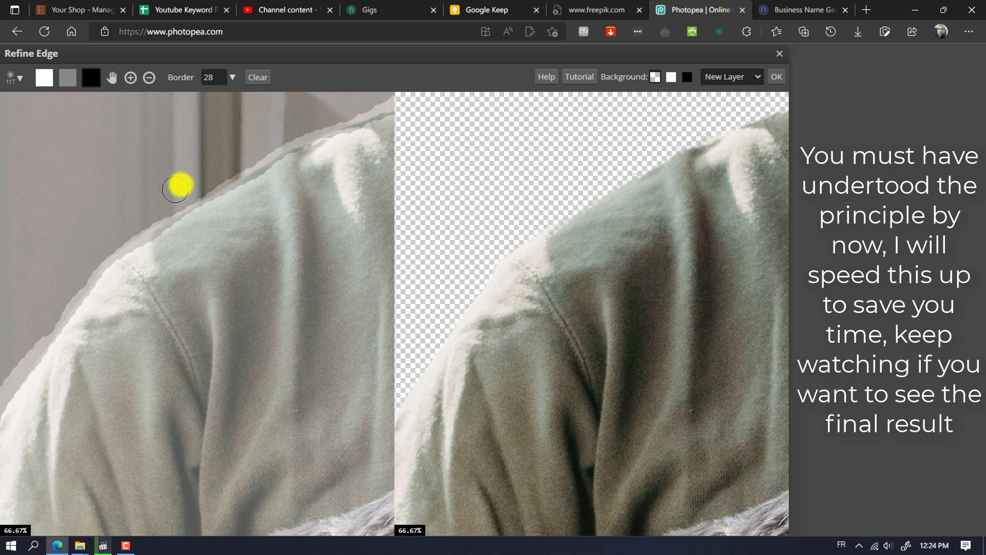
click(46, 78)
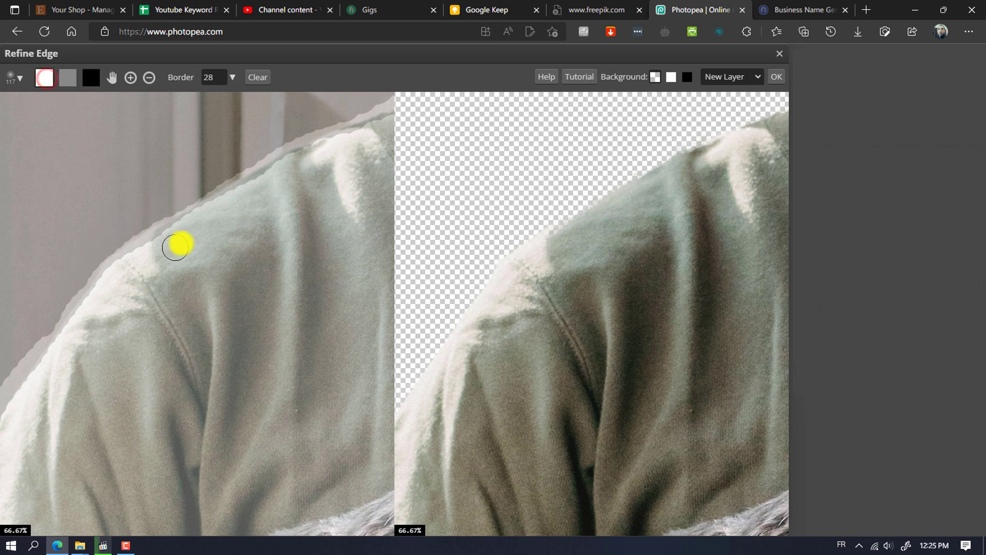
mouse_move(114, 293)
mouse_down()
mouse_move(303, 159)
mouse_move(184, 230)
mouse_up()
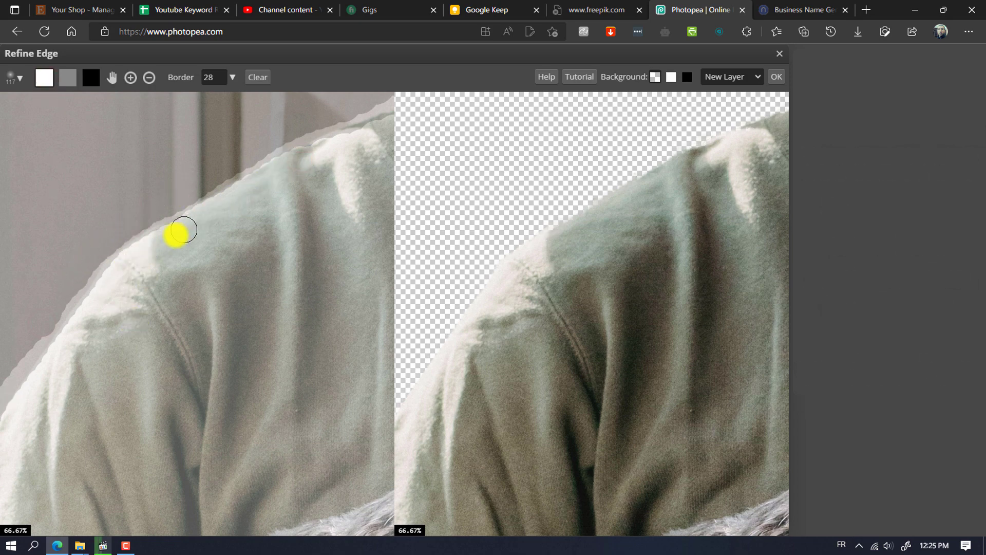
Brush black just outside the edge of the sunlit upper arm
click(112, 78)
drag(118, 329, 309, 224)
click(92, 78)
drag(177, 306, 265, 171)
With a smaller brush, paint gray along the sunlit sleeve's outer edge down to the elbow and white just inside it
click(68, 78)
click(19, 78)
drag(120, 113, 110, 113)
click(298, 108)
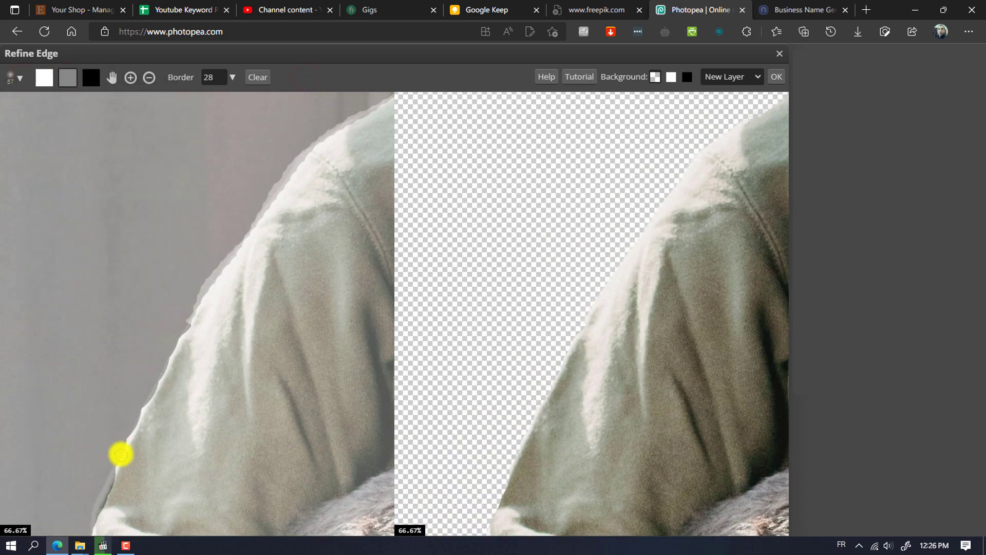
drag(120, 456, 202, 297)
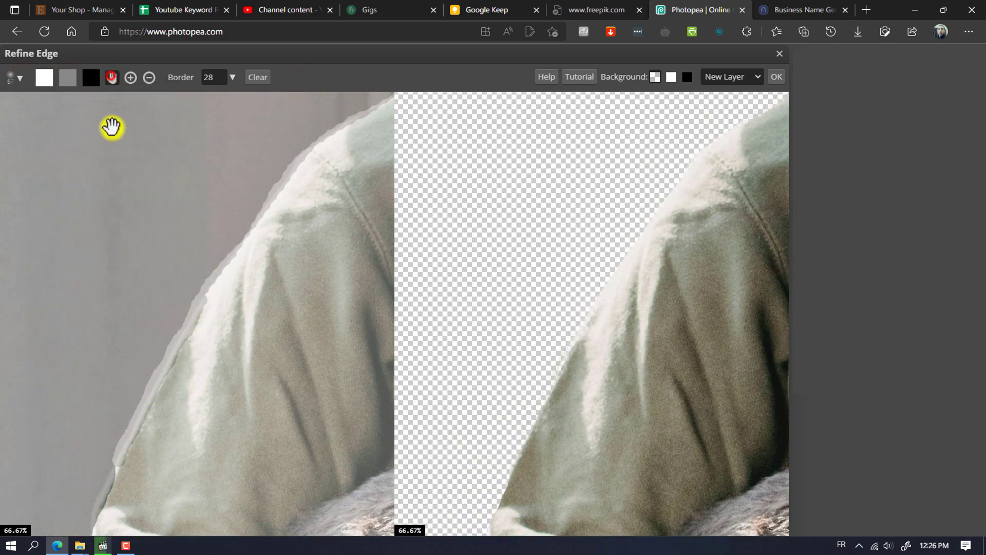
scroll(110, 126, down, 5)
mouse_move(190, 205)
mouse_down()
mouse_move(148, 337)
mouse_move(107, 411)
mouse_move(114, 467)
mouse_up()
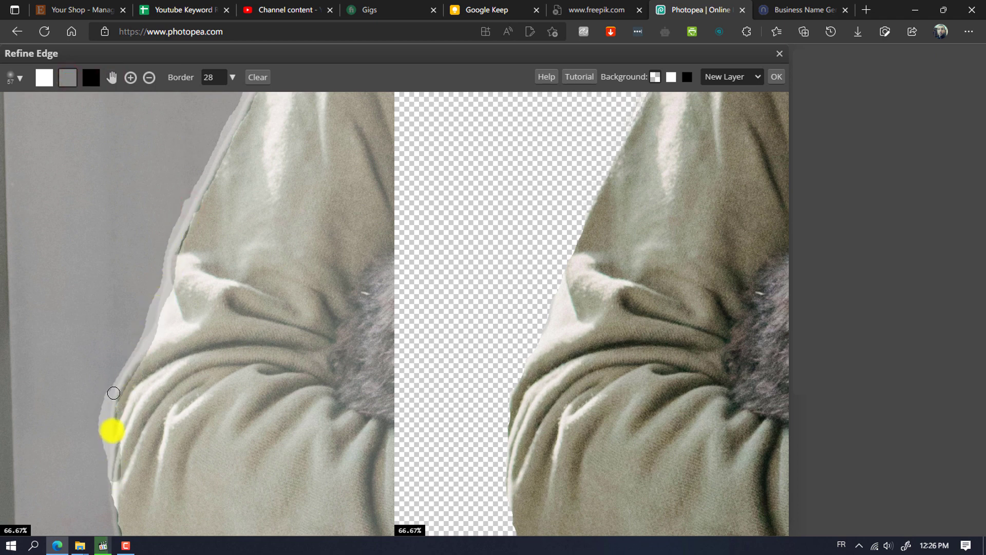
mouse_move(114, 393)
mouse_down()
mouse_move(222, 165)
mouse_move(198, 211)
mouse_up()
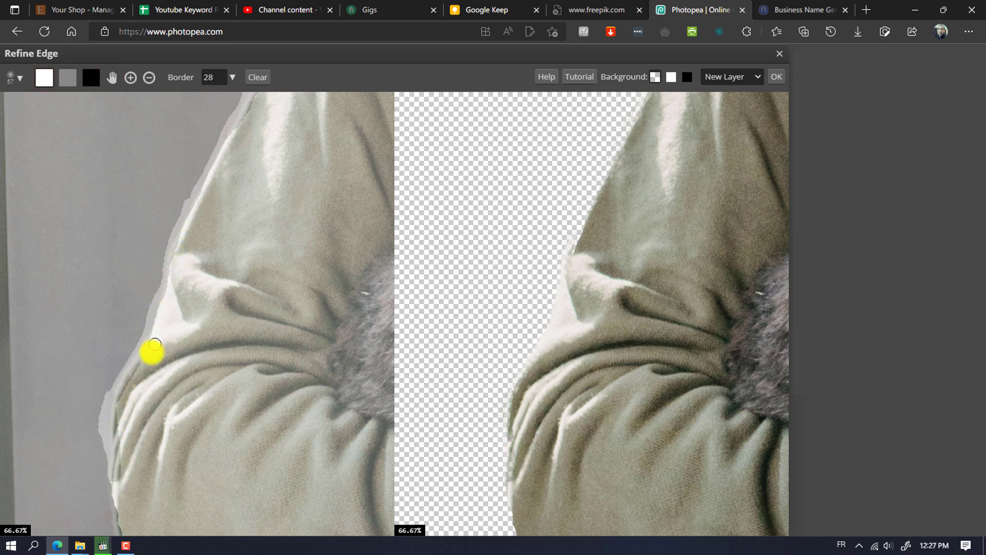
Brush gray around the sunlit elbow and along the underside of the sleeve to the dog's leg
click(109, 77)
drag(101, 395, 122, 151)
click(68, 77)
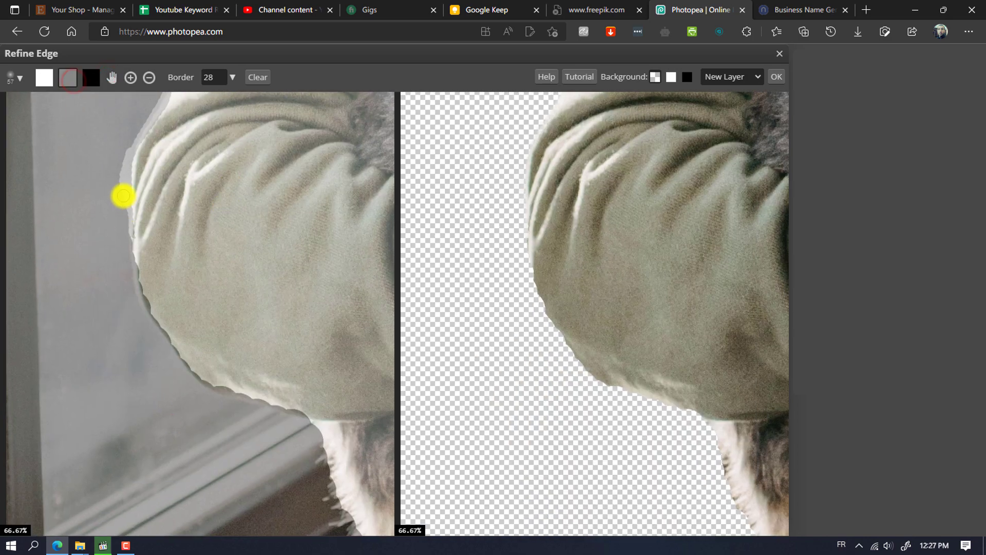
mouse_move(123, 196)
mouse_down()
mouse_move(149, 316)
mouse_move(271, 407)
mouse_move(237, 392)
mouse_up()
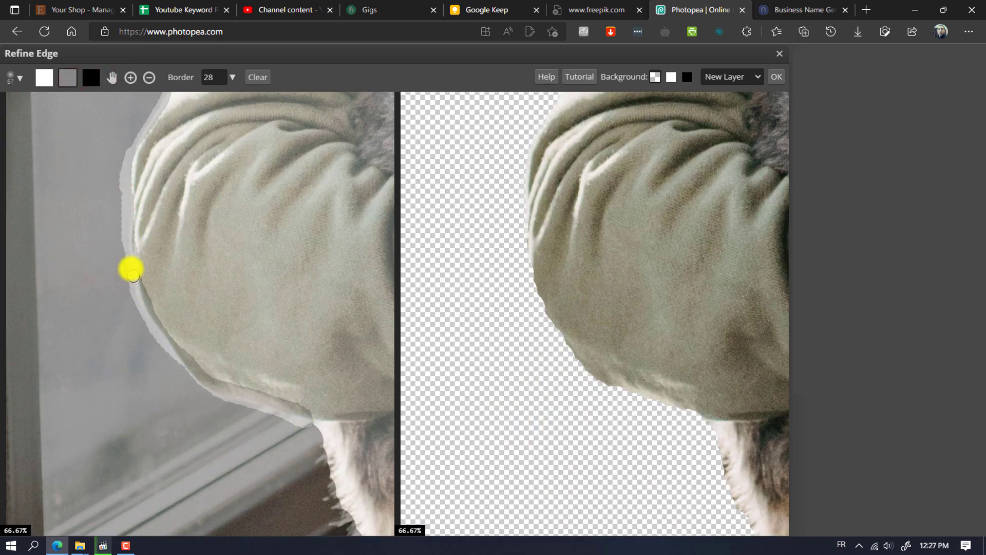
Brush black just outside the sunlit elbow and white along the inner edge of the sleeve's underside
click(92, 80)
drag(129, 135, 129, 298)
click(93, 80)
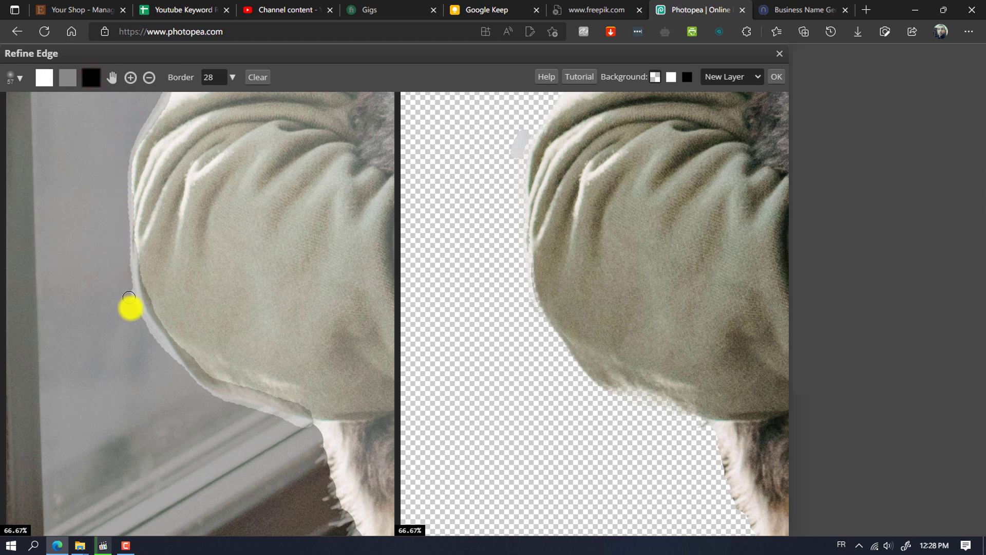
click(40, 78)
drag(313, 413, 240, 392)
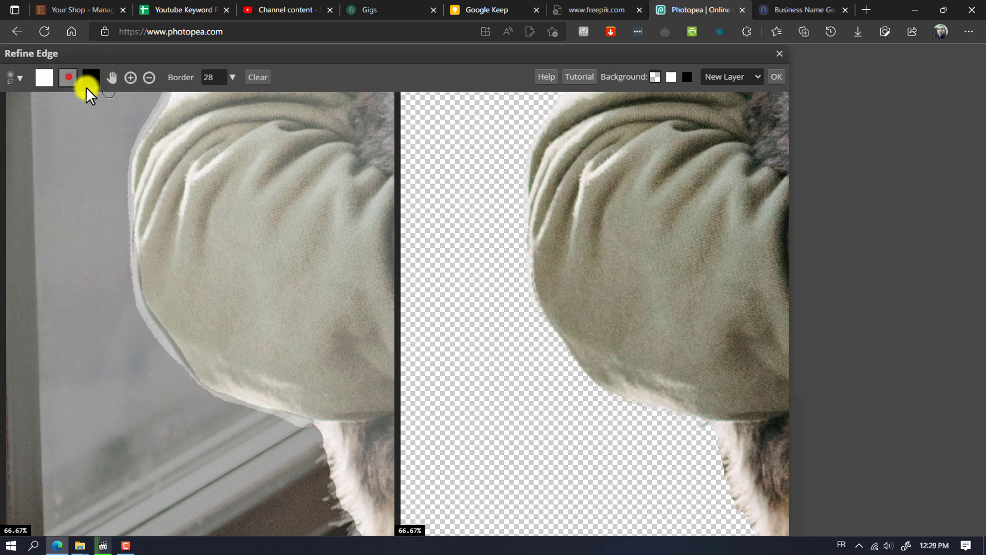
Set the brush size to 120, brush gray along the furry edge of the dog's hanging leg, and black over the background beyond it
click(112, 78)
drag(297, 339, 174, 133)
click(68, 78)
click(20, 78)
click(20, 78)
drag(123, 111, 134, 111)
click(171, 220)
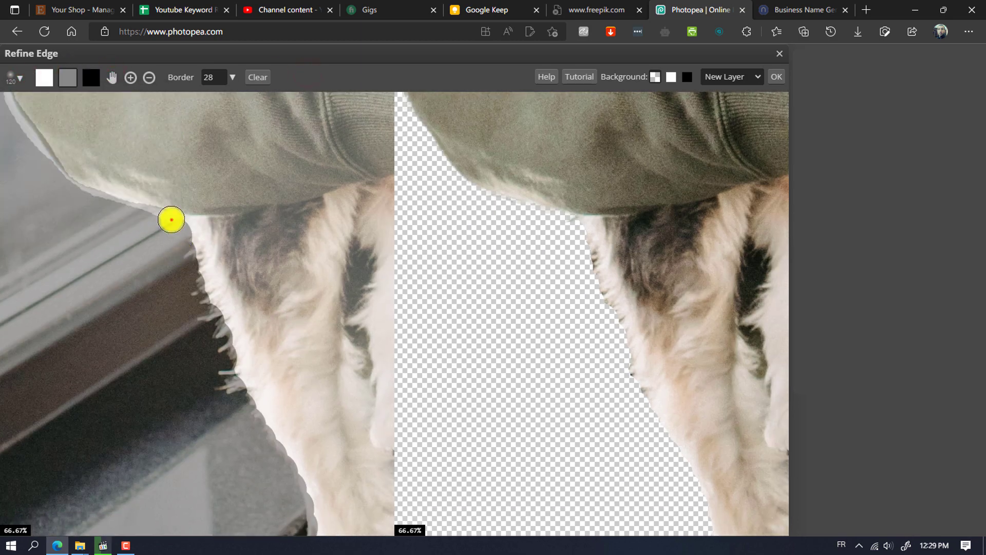
mouse_move(171, 220)
mouse_down()
mouse_move(233, 389)
mouse_move(311, 528)
mouse_up()
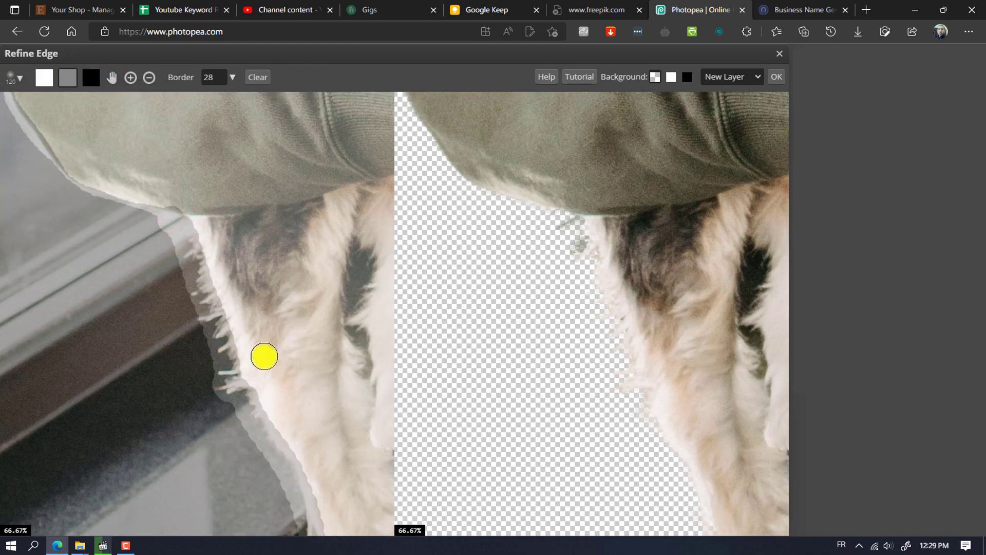
click(91, 78)
mouse_move(163, 226)
mouse_down()
mouse_move(176, 236)
mouse_move(221, 392)
mouse_move(296, 528)
mouse_up()
Reduce the brush size and brush gray along the edge of the dog's paw and the trousers below it
click(68, 78)
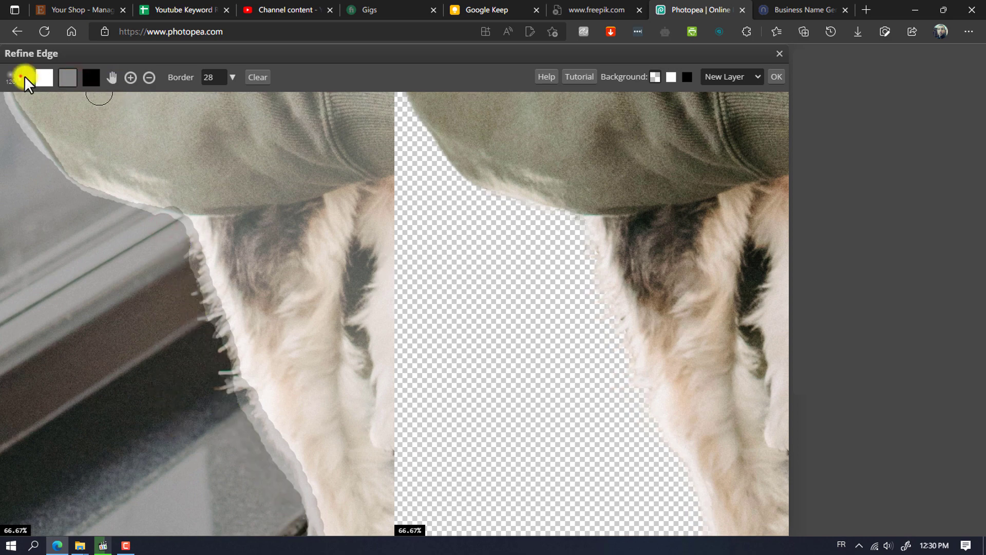
click(19, 78)
drag(77, 114, 66, 114)
mouse_move(230, 387)
mouse_down()
mouse_move(219, 384)
mouse_move(212, 318)
mouse_move(110, 113)
mouse_up()
click(71, 80)
click(112, 79)
drag(227, 317, 205, 206)
click(66, 80)
mouse_move(133, 155)
mouse_down()
mouse_move(153, 244)
mouse_move(170, 416)
mouse_move(305, 532)
mouse_up()
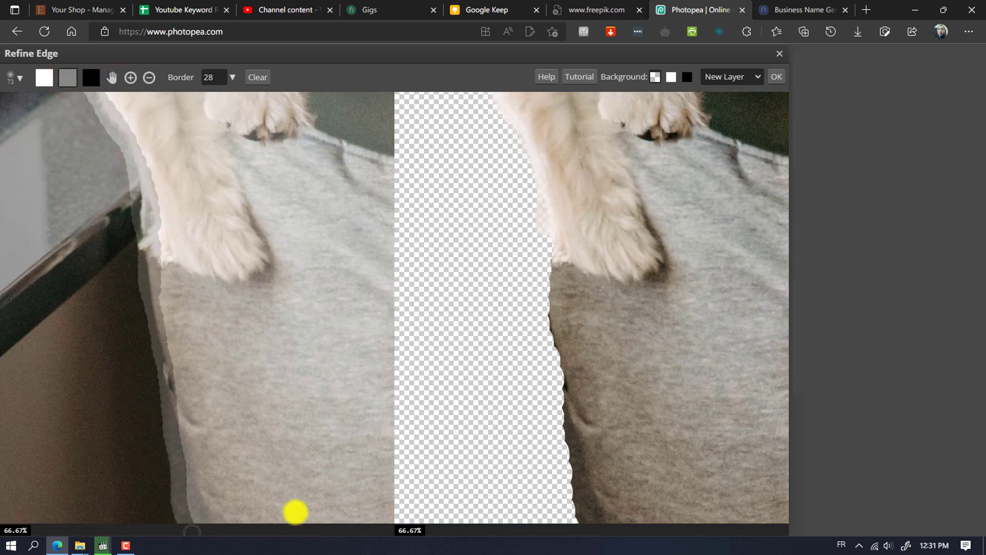
Brush white over the inner edge of the paw and trousers and black over the background just outside them
click(43, 78)
drag(136, 129, 152, 204)
drag(161, 315, 190, 464)
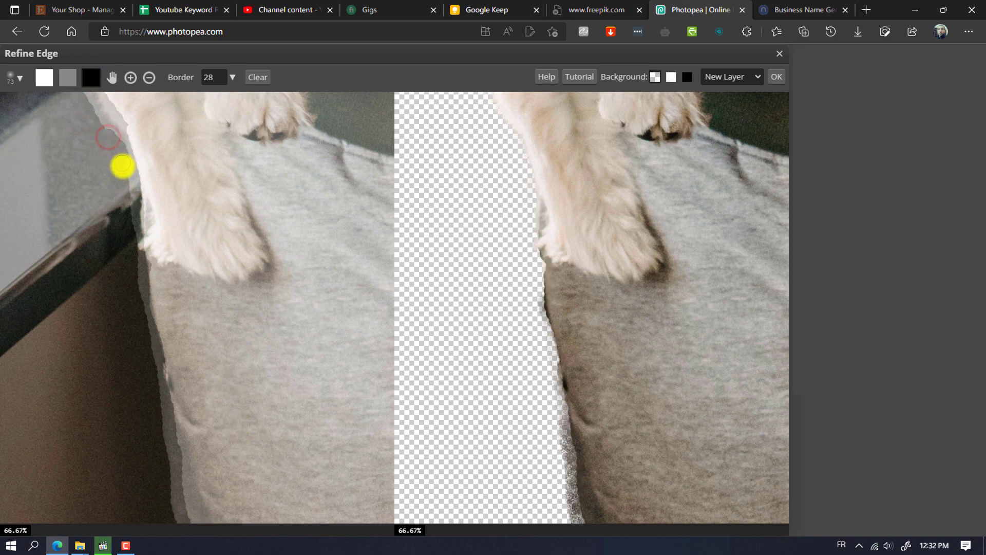
drag(122, 165, 180, 526)
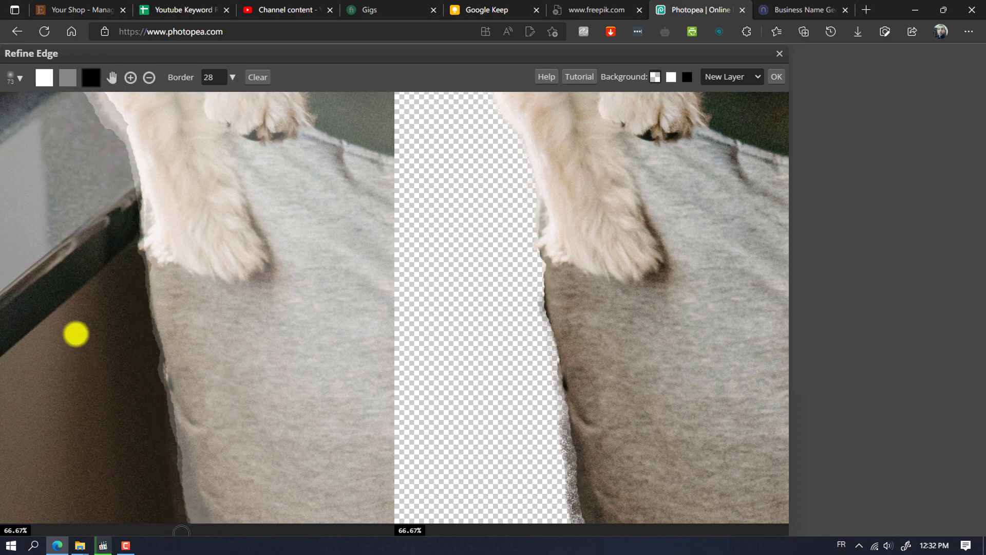
Brush gray along the opposite trouser edge past the striped tag and white just inside it
click(112, 78)
drag(332, 341, 171, 293)
click(68, 78)
drag(267, 184, 254, 437)
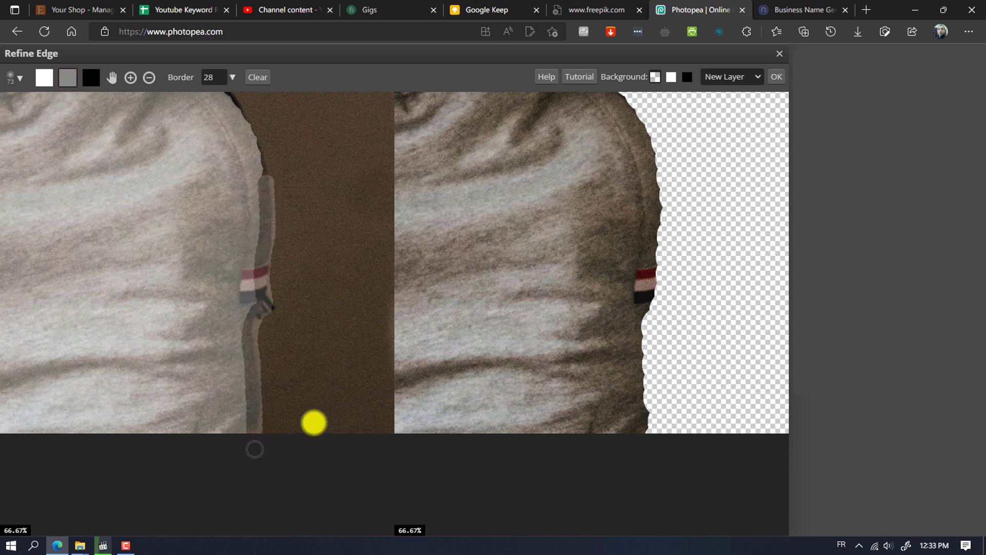
drag(263, 177, 247, 441)
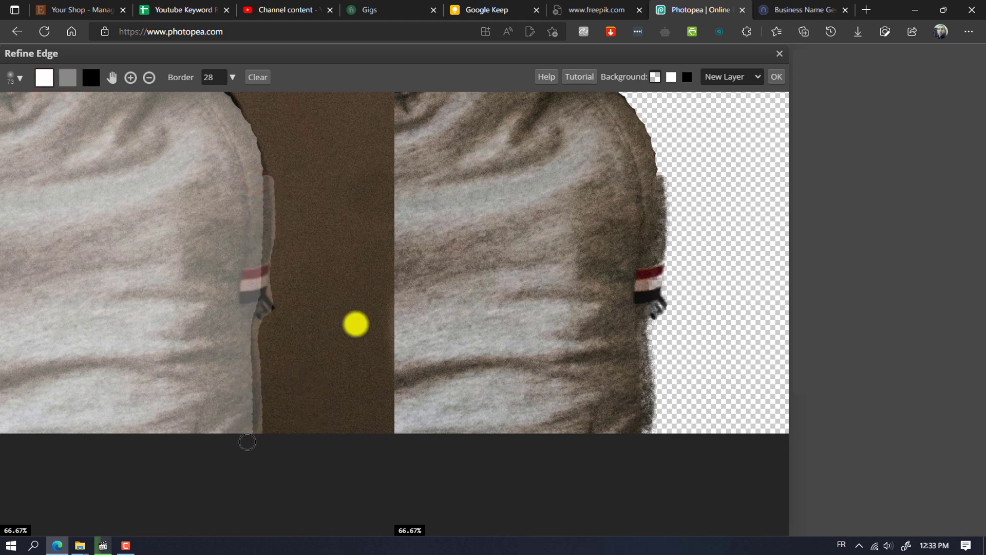
Brush gray along the hip and waist edge up to the sweater hem, and white just inside it
click(112, 78)
drag(189, 132, 248, 358)
click(68, 78)
mouse_move(247, 175)
mouse_down()
mouse_move(245, 203)
mouse_move(326, 405)
mouse_up()
click(46, 77)
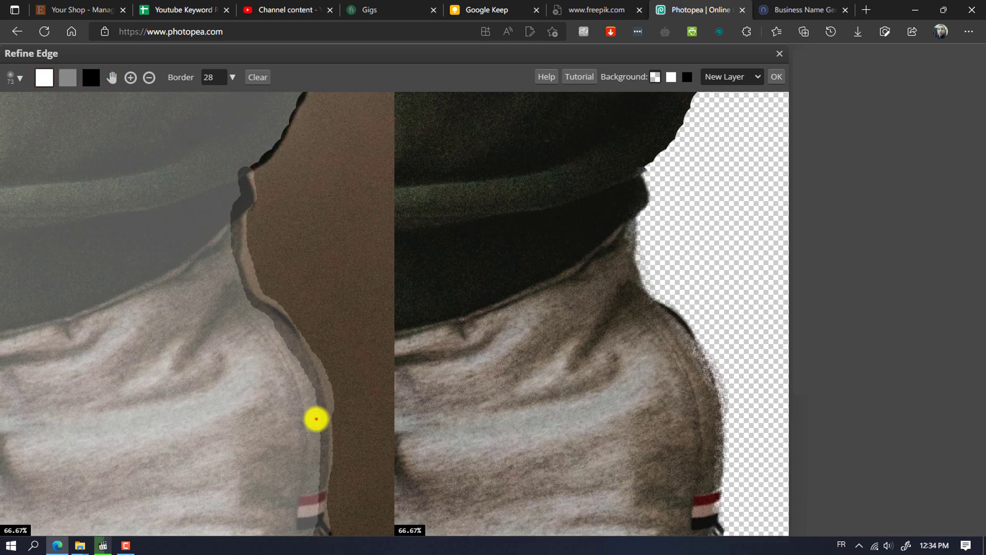
mouse_move(316, 418)
mouse_down()
mouse_move(300, 367)
mouse_move(261, 318)
mouse_up()
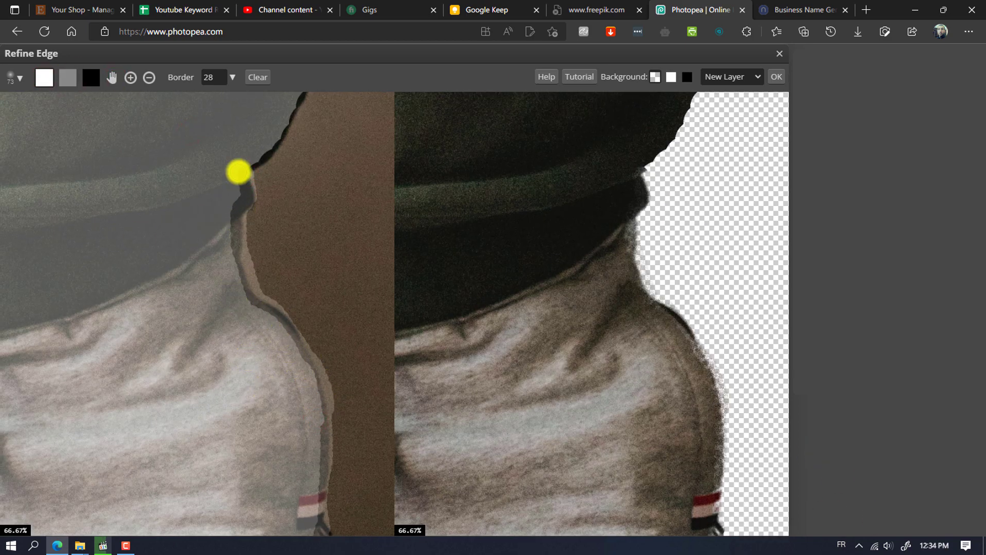
mouse_move(239, 172)
mouse_down()
mouse_move(232, 257)
mouse_move(311, 399)
mouse_up()
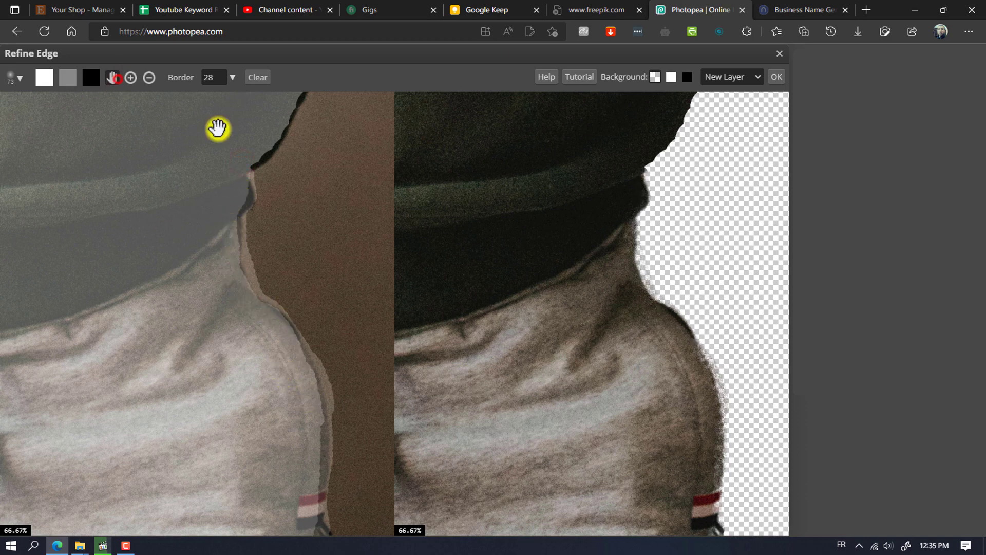
Brush gray along the shaded side of the sweater above the hem and around the underside of the shaded sleeve
scroll(217, 128, up, 5)
mouse_move(378, 150)
mouse_down()
mouse_move(293, 183)
mouse_move(253, 231)
mouse_move(202, 358)
mouse_up()
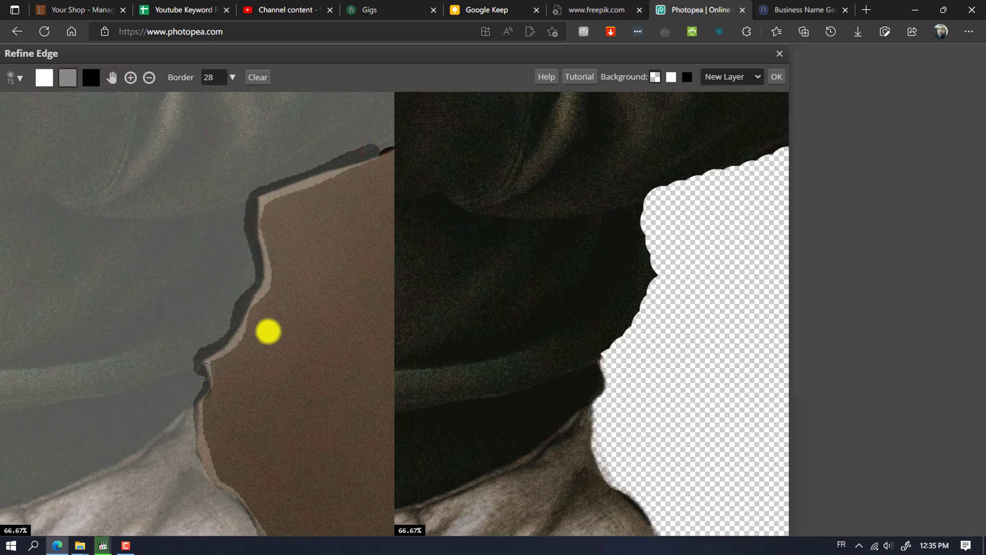
click(112, 77)
drag(308, 133, 88, 346)
click(68, 78)
mouse_move(277, 143)
mouse_down()
mouse_move(242, 315)
mouse_move(158, 368)
mouse_move(123, 377)
mouse_up()
Brush gray up the outer edge of the shaded sleeve from the elbow to the shoulder
scroll(181, 132, down, 5)
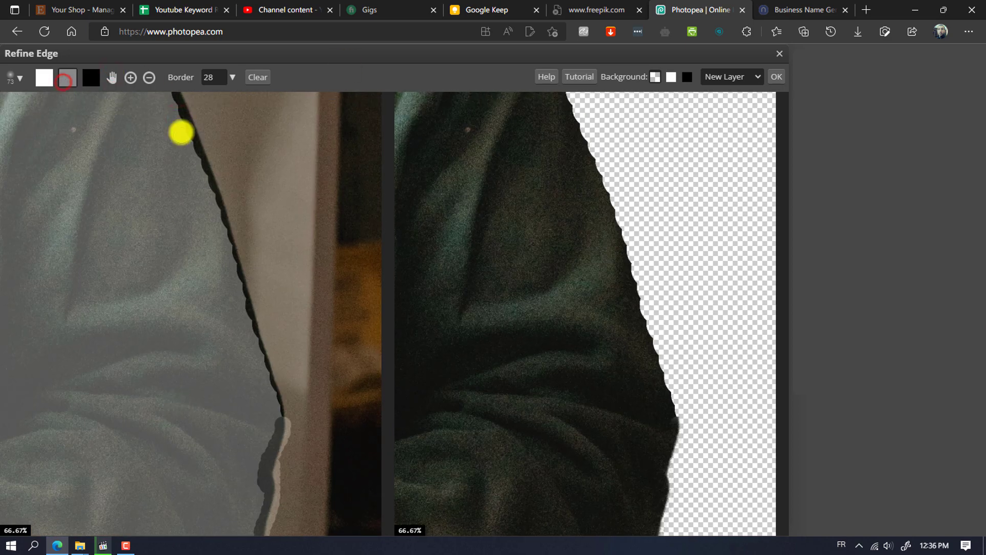
mouse_move(181, 132)
mouse_down()
mouse_move(198, 146)
mouse_move(228, 225)
mouse_move(285, 416)
mouse_up()
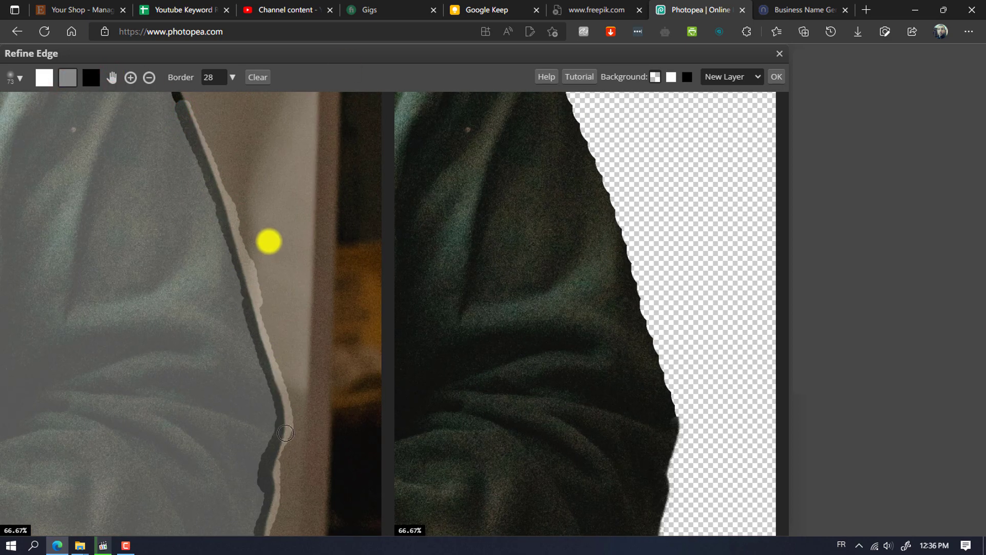
click(111, 78)
drag(154, 154, 269, 419)
click(67, 82)
mouse_move(194, 183)
mouse_down()
mouse_move(270, 310)
mouse_move(255, 299)
mouse_up()
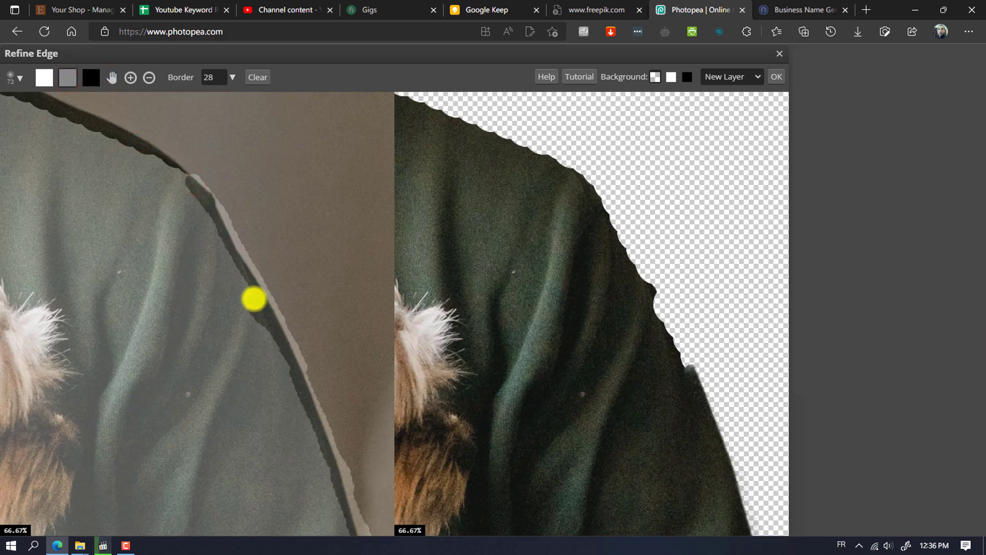
Brush gray along the top of the shaded shoulder up to the neck and white just inside that edge
click(113, 79)
drag(129, 179, 286, 276)
click(71, 85)
mouse_move(349, 274)
mouse_down()
mouse_move(86, 148)
mouse_move(144, 182)
mouse_move(286, 236)
mouse_move(165, 152)
mouse_move(125, 176)
mouse_move(349, 297)
mouse_up()
mouse_move(128, 191)
mouse_down()
mouse_move(226, 211)
mouse_move(314, 277)
mouse_up()
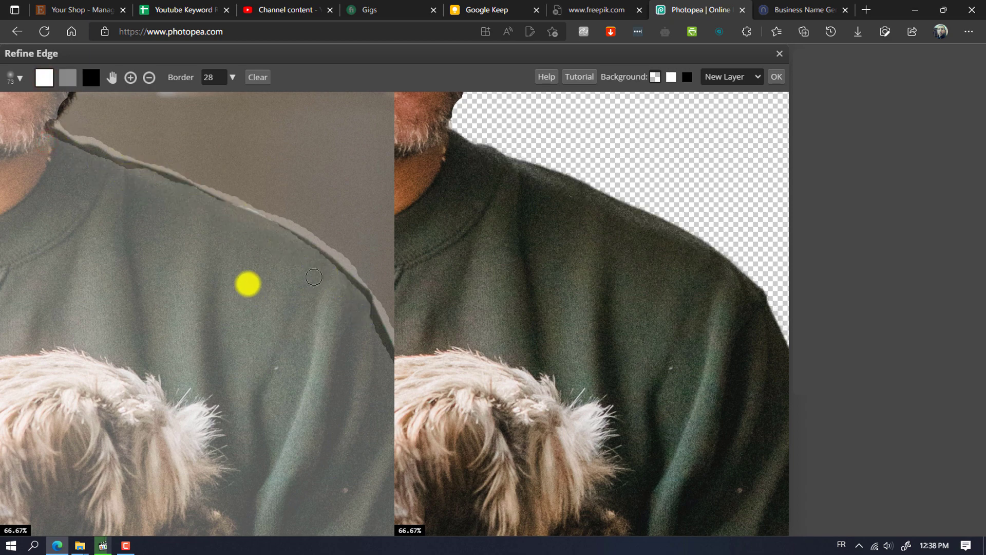
scroll(314, 277, up, 5)
mouse_move(231, 370)
mouse_down()
mouse_move(196, 219)
mouse_move(123, 361)
mouse_up()
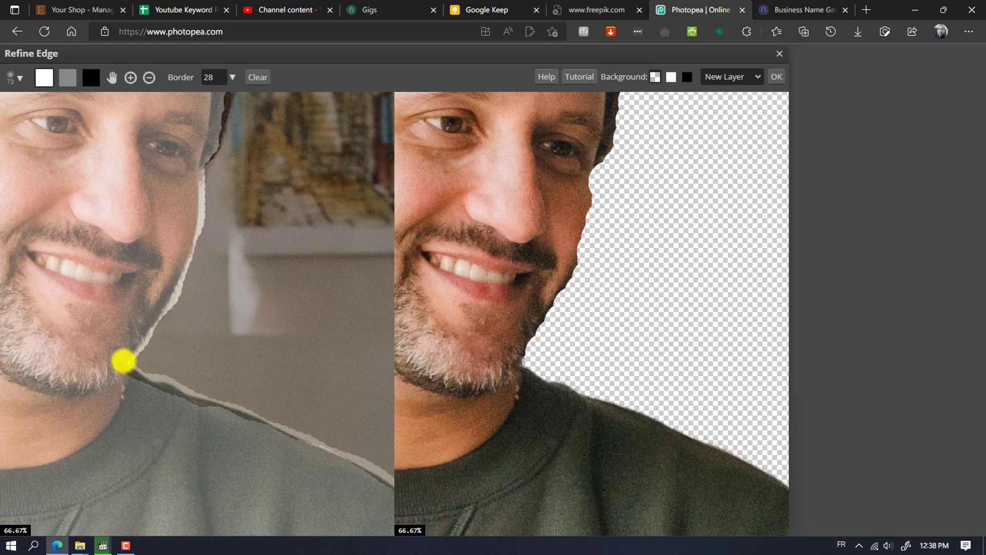
Brush gray along the shaded edge of the face from the jaw up to the hair beside the temple
click(68, 77)
mouse_move(207, 165)
mouse_down()
mouse_move(189, 253)
mouse_move(141, 348)
mouse_up()
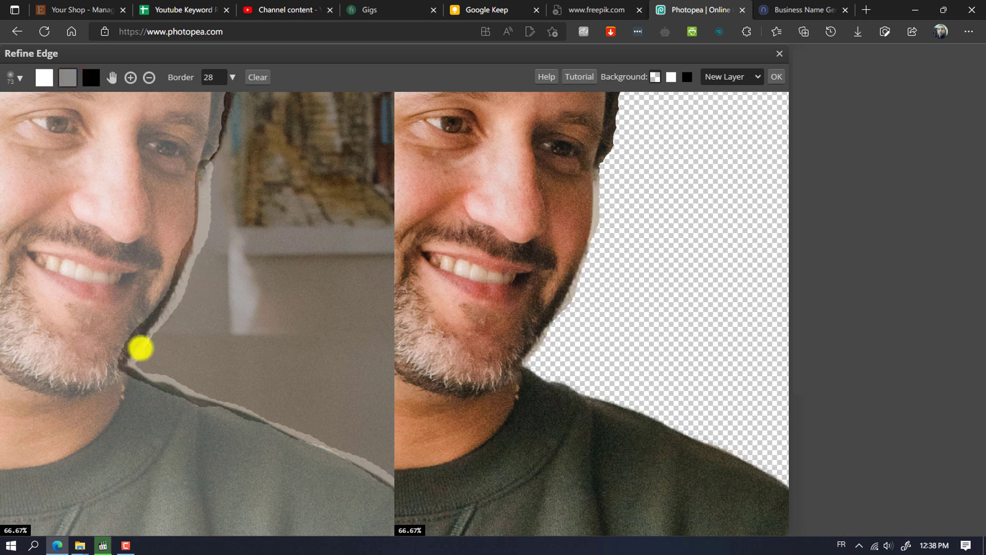
scroll(154, 325, up, 3)
drag(226, 222, 176, 335)
Set the brush size to 186 px and brush gray over the outer curls on the shaded side of the head
click(18, 78)
click(113, 112)
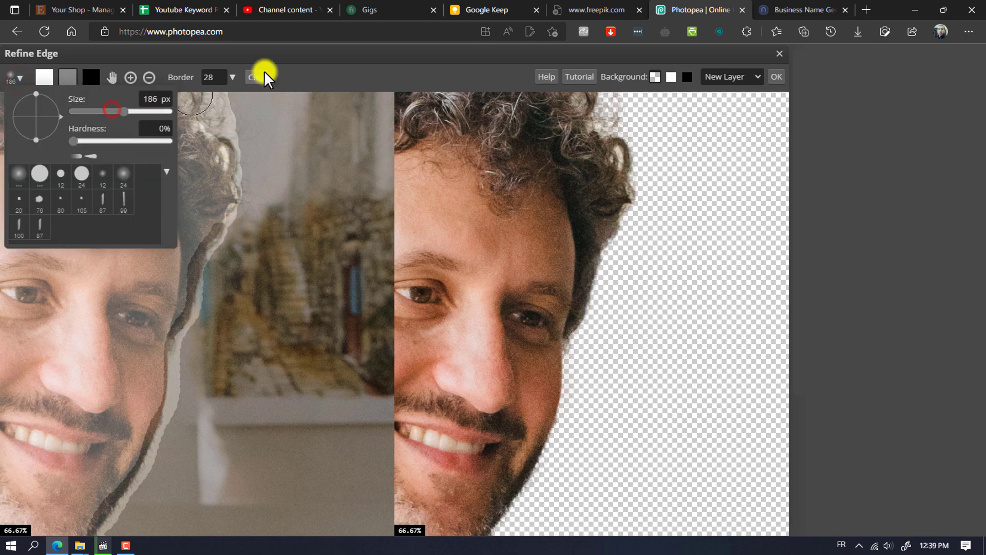
mouse_move(212, 117)
mouse_down()
mouse_move(232, 175)
mouse_move(226, 215)
mouse_up()
Brush black over the background outside the shaded-side curls and white over the inner hair down to the temple
scroll(55, 99, up, 3)
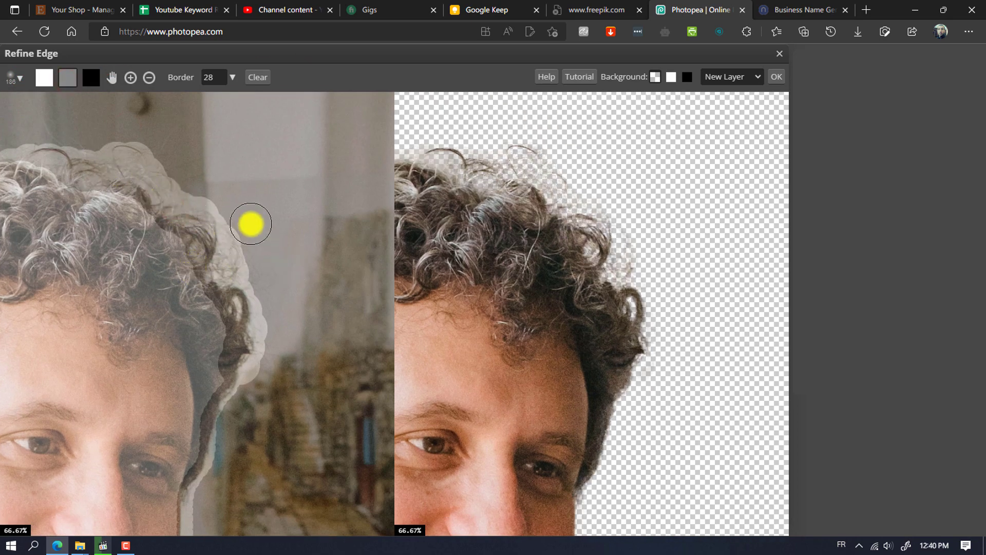
click(91, 77)
mouse_move(159, 138)
mouse_down()
mouse_move(277, 315)
mouse_move(265, 396)
mouse_up()
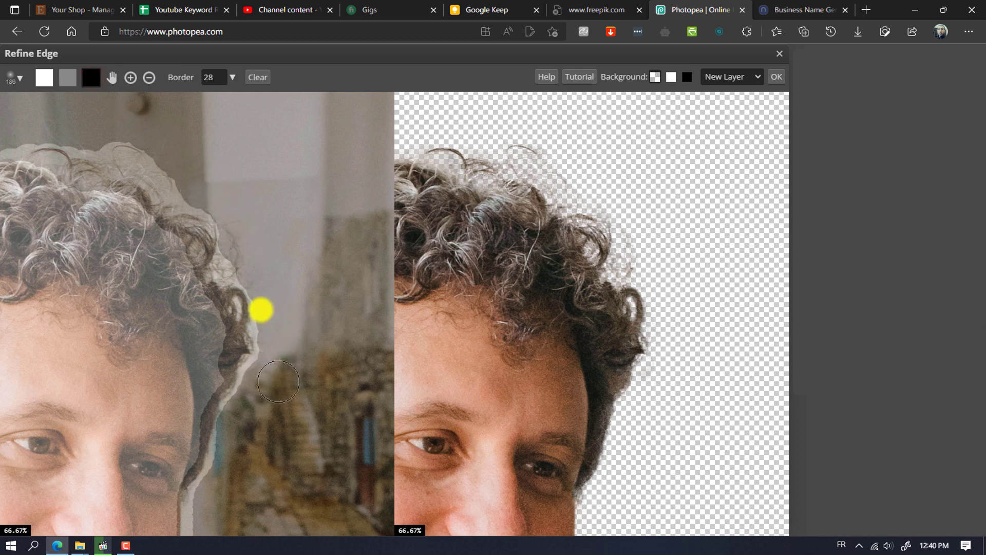
click(44, 78)
mouse_move(120, 193)
mouse_down()
mouse_move(226, 309)
mouse_move(166, 470)
mouse_up()
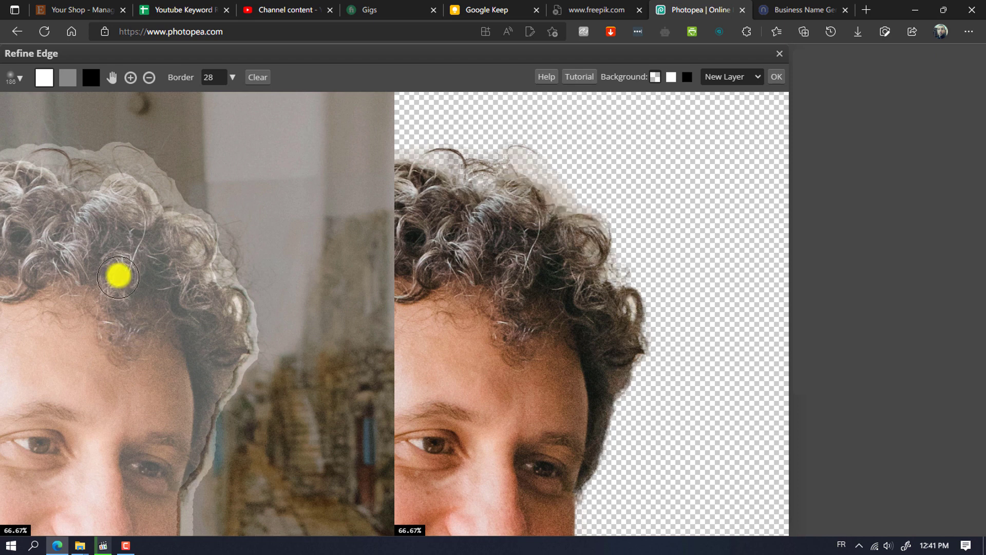
Reduce the brush size and brush gray over the loose outer curls from the shaded side up to the crown
click(68, 77)
click(16, 80)
drag(123, 111, 99, 113)
click(255, 128)
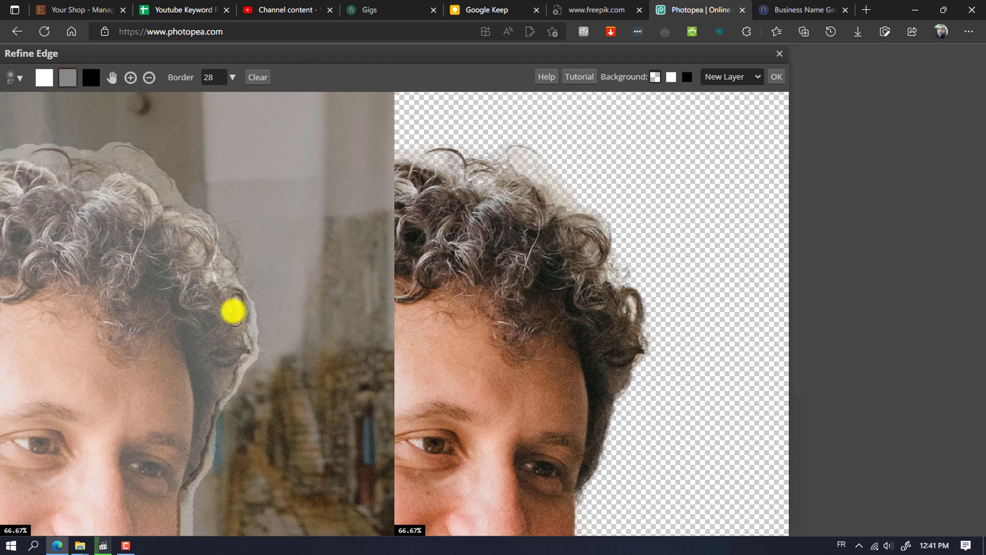
drag(234, 310, 130, 176)
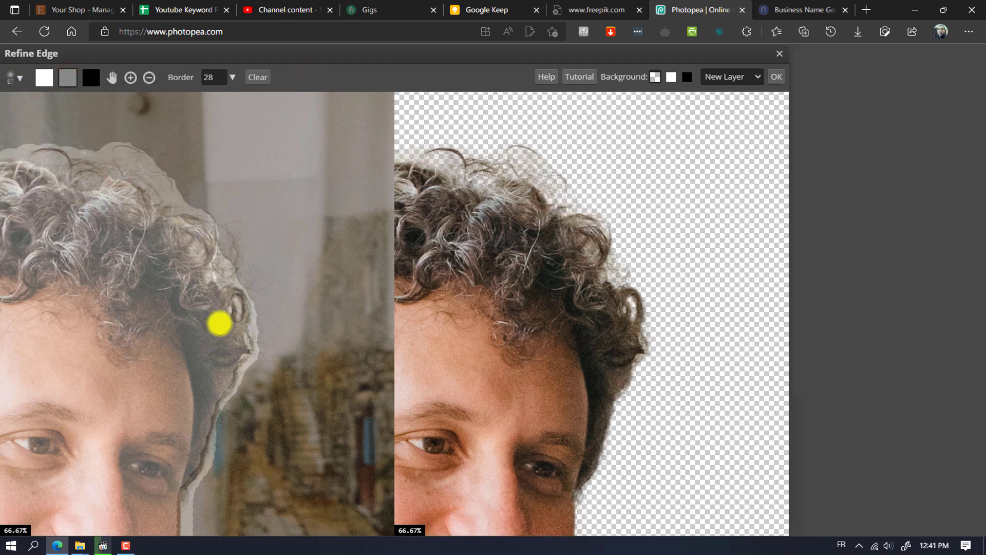
drag(221, 234, 136, 145)
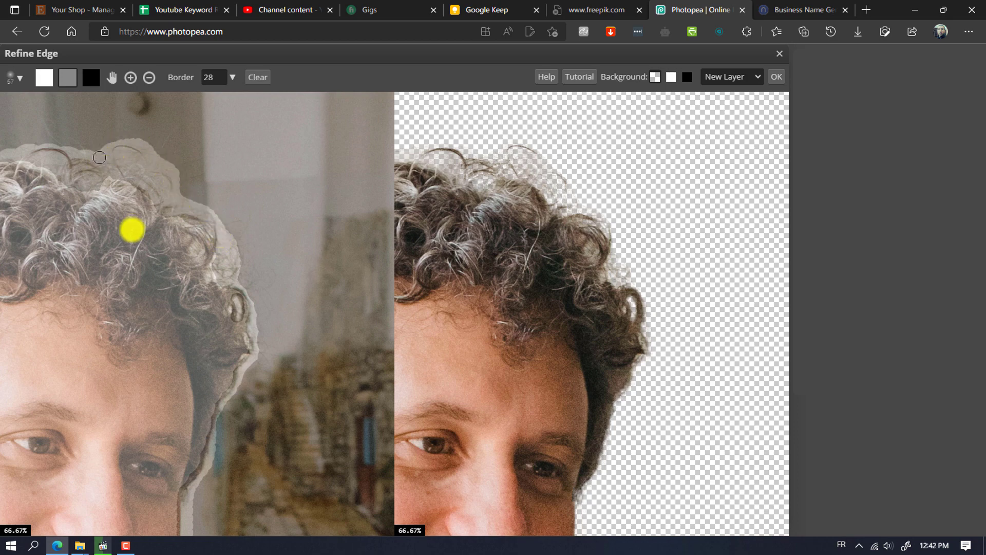
Check the whole cutout and apply the refined edge to a new layer
scroll(161, 214, down, 5)
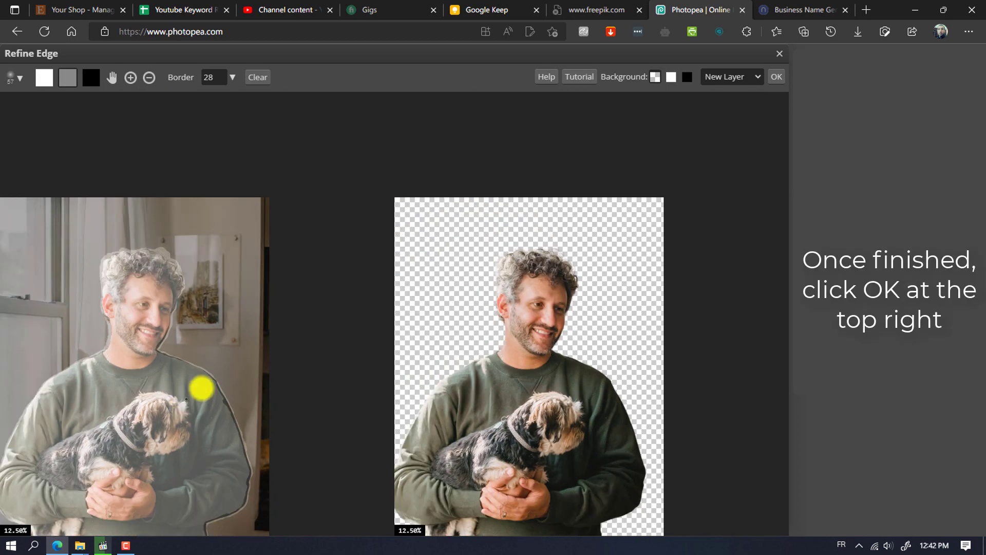
click(112, 77)
drag(145, 359, 227, 246)
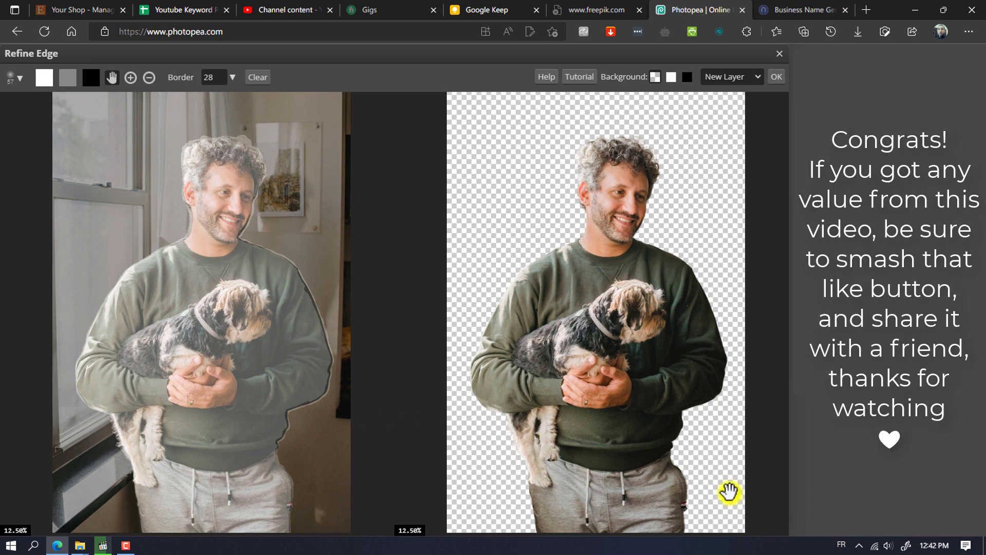
click(778, 77)
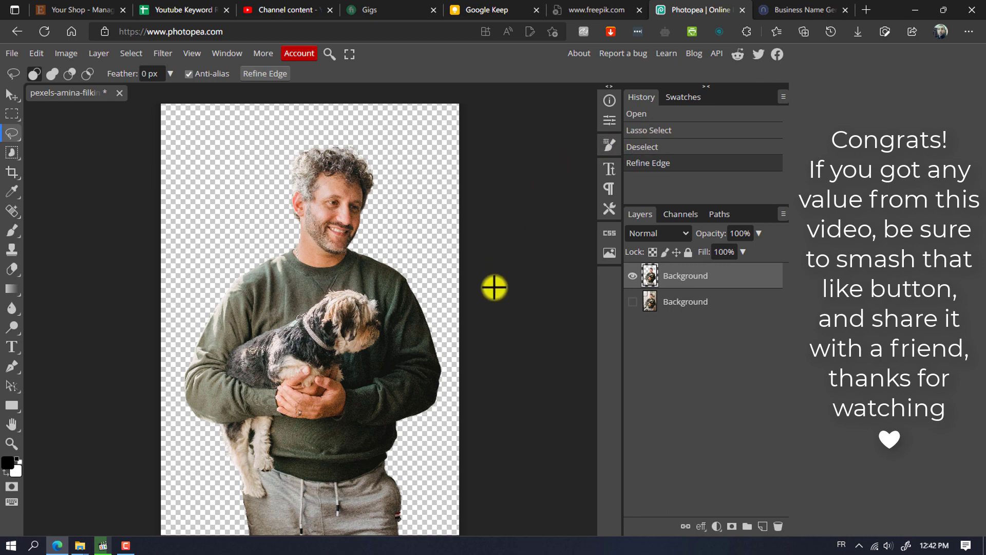